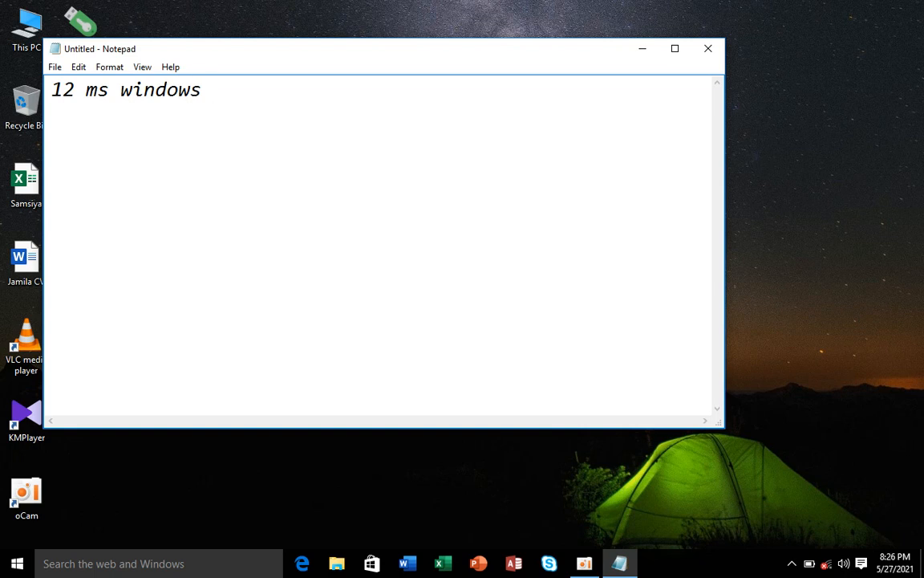
Step: Finish the '12 ms windows 10' title line and add an equals-sign divider beneath it
{"action": "type", "text": "10"}
{"action": "key", "text": "Return"}
{"action": "type", "text": "============================"}
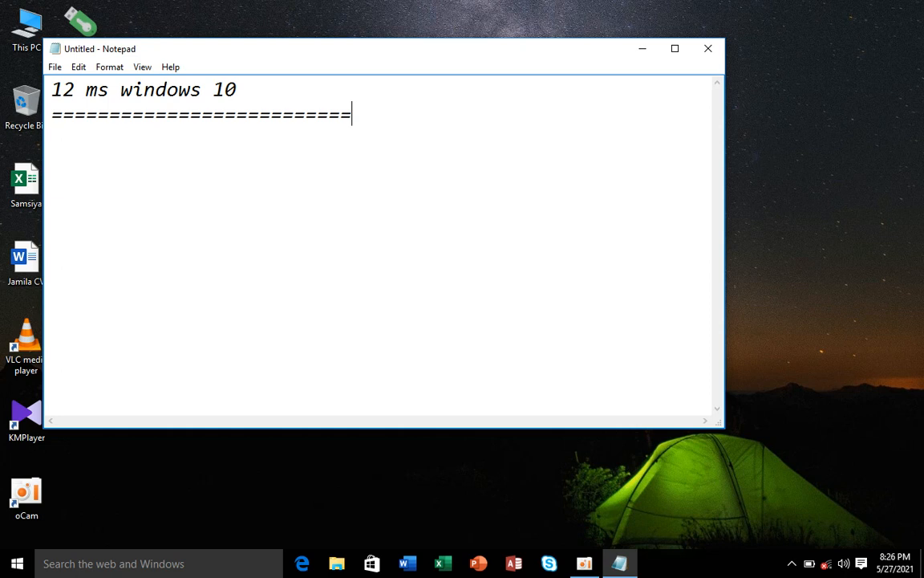
{"action": "key", "text": "Return"}
Step: Add the line 'oxford higher Educational Center' followed by another equals-sign divider
{"action": "type", "text": "oxford "}
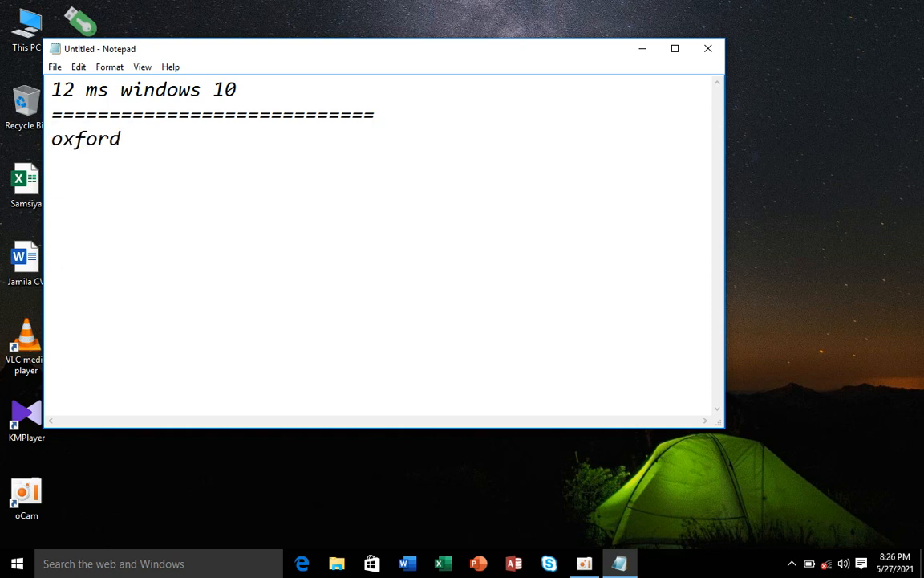
{"action": "type", "text": "highe"}
{"action": "key", "text": "BackSpace"}
{"action": "key", "text": "BackSpace"}
{"action": "type", "text": "ghe"}
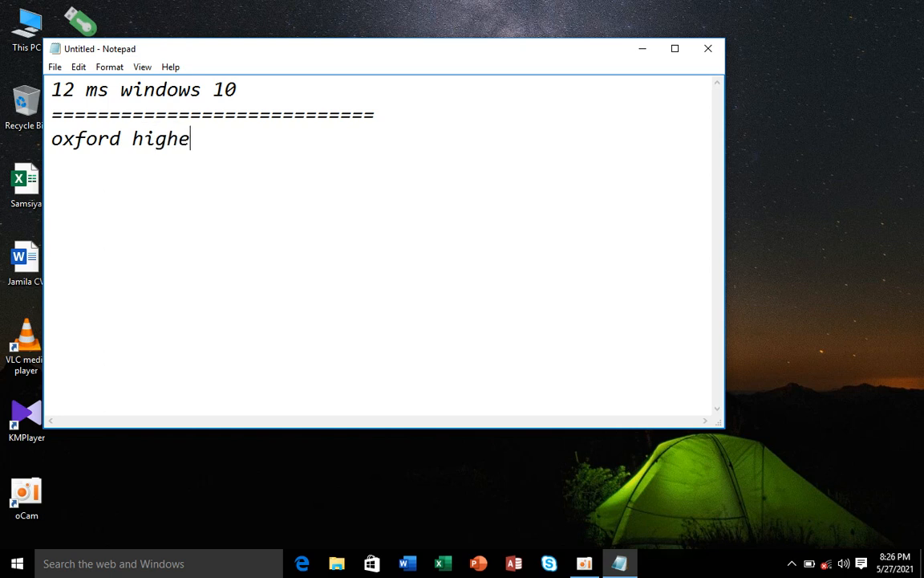
{"action": "type", "text": "r Educz"}
{"action": "key", "text": "BackSpace"}
{"action": "key", "text": "BackSpace"}
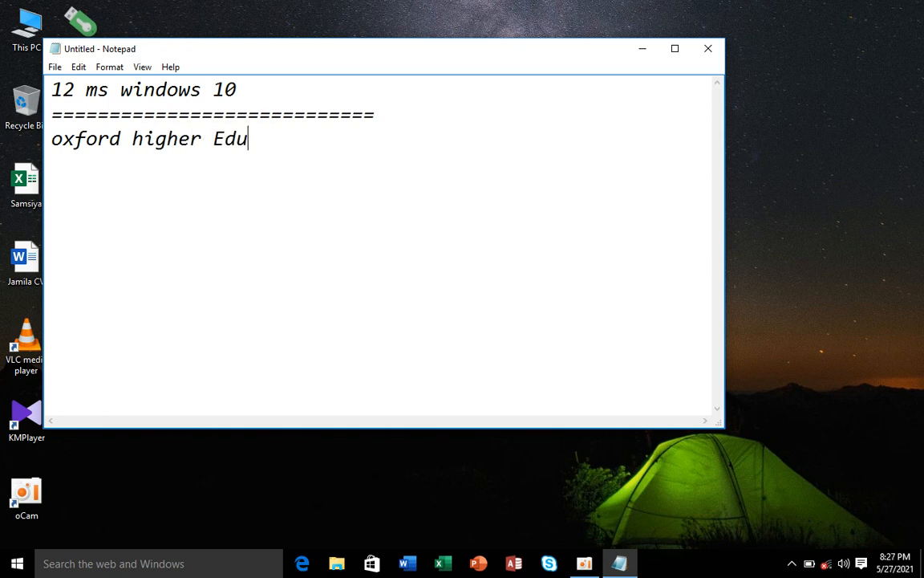
{"action": "type", "text": "cational "}
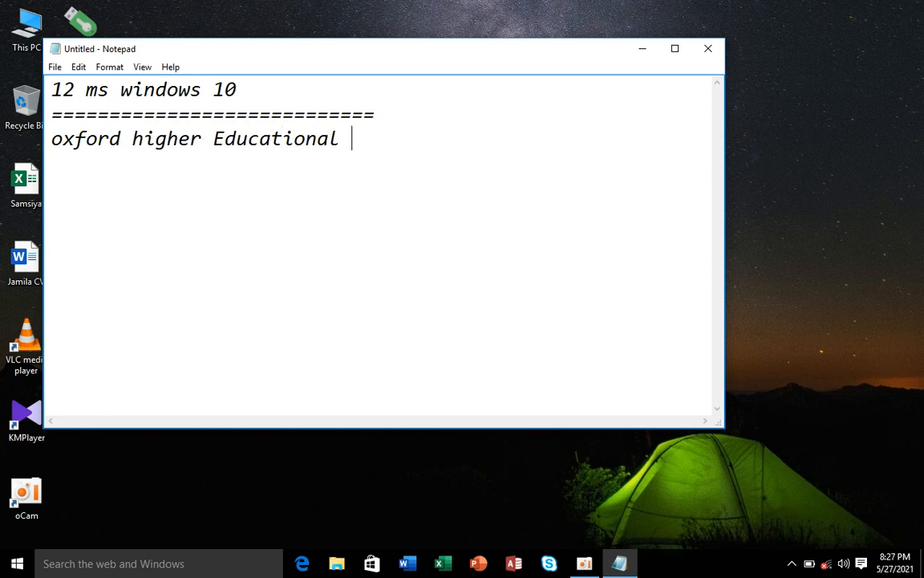
{"action": "type", "text": "Center"}
{"action": "key", "text": "Return"}
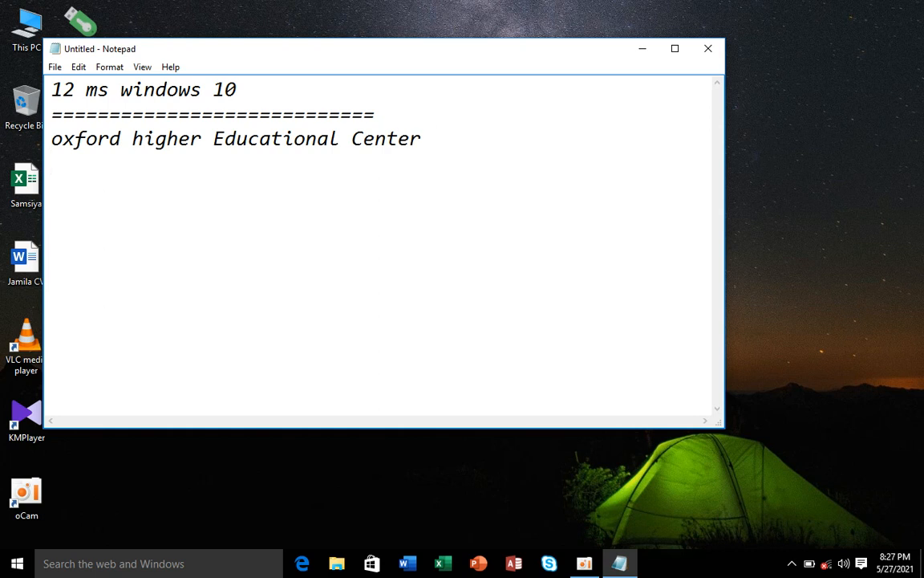
{"action": "type", "text": "========================================="}
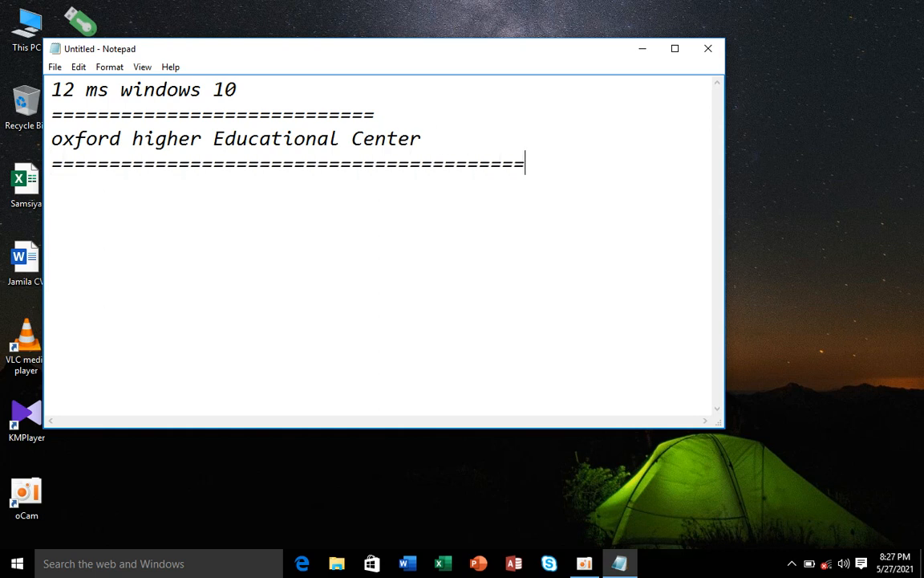
{"action": "type", "text": "="}
{"action": "key", "text": "Return"}
Step: Type the author's name followed by 'Facebook' on the next line
{"action": "type", "text": "Amanullah"}
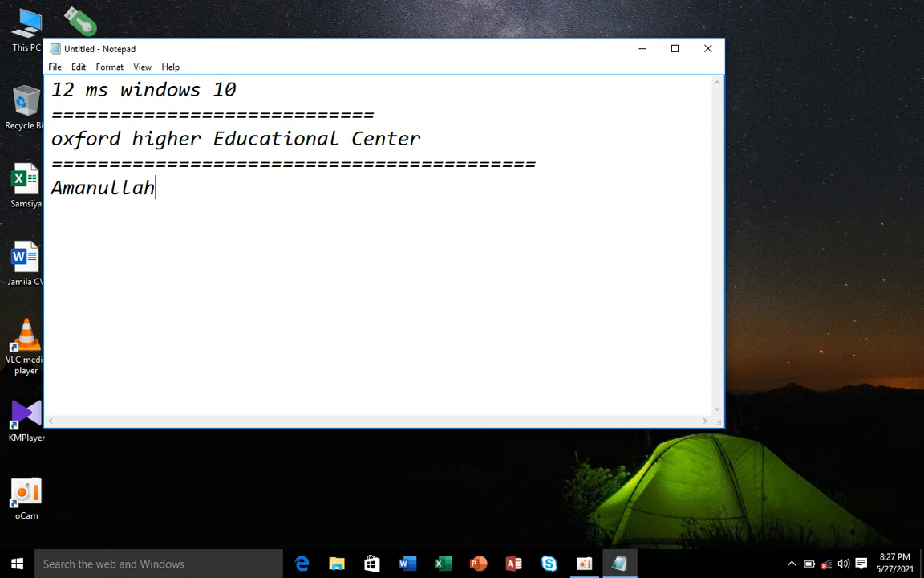
{"action": "type", "text": " Balkhi "}
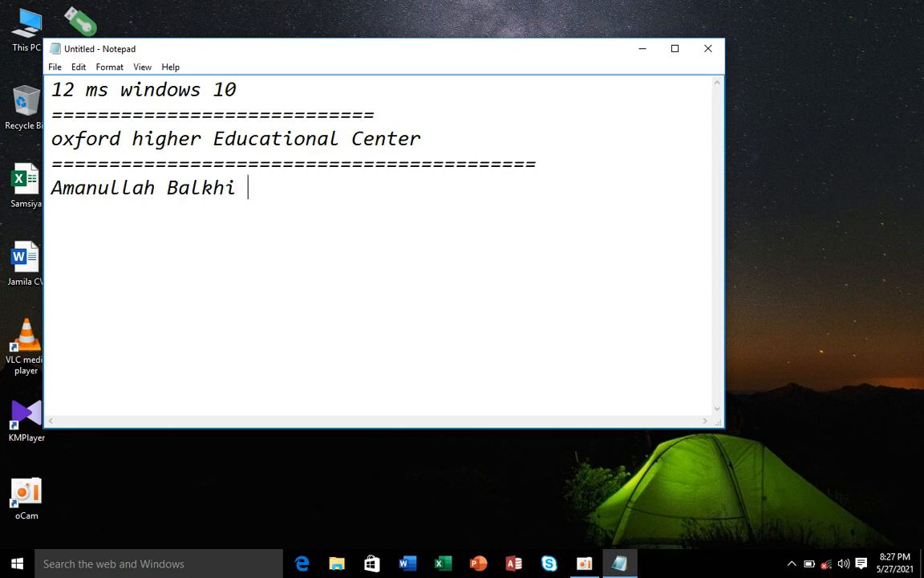
{"action": "type", "text": "Ba"}
{"action": "key", "text": "BackSpace"}
{"action": "key", "text": "BackSpace"}
{"action": "type", "text": "C"}
{"action": "key", "text": "BackSpace"}
{"action": "type", "text": "Facebook"}
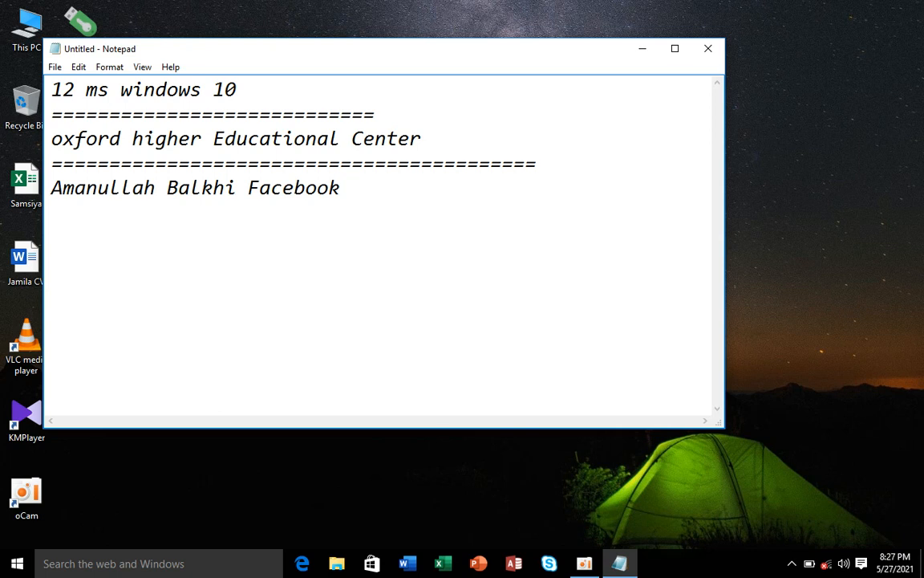
Step: Add an equals-sign divider, the author's phone number, and a row of dashes
{"action": "type", "text": "========================================"}
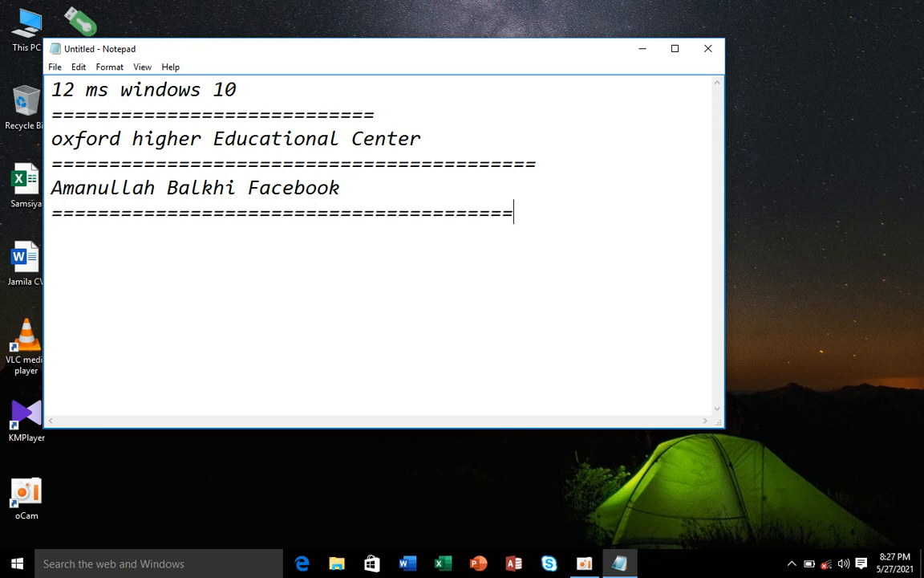
{"action": "key", "text": "Return"}
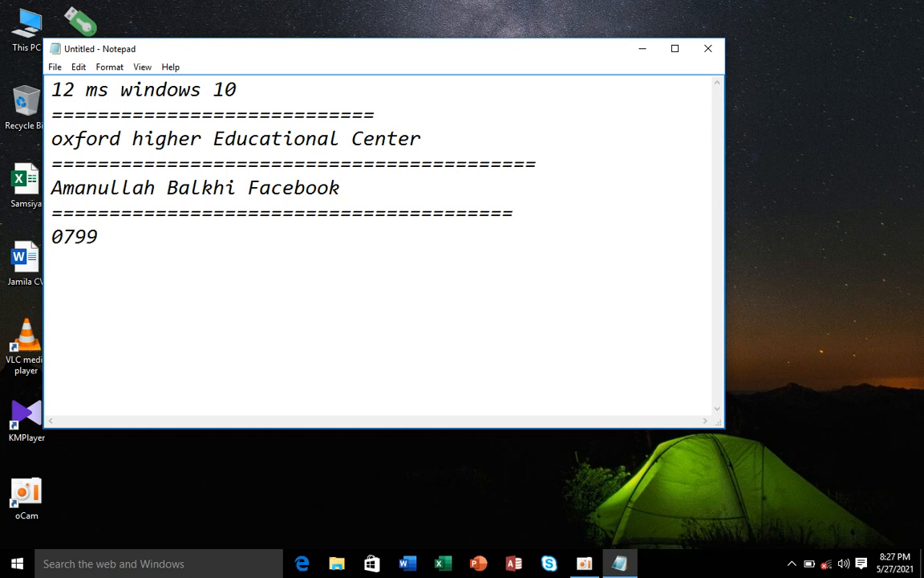
{"action": "key", "text": "Return"}
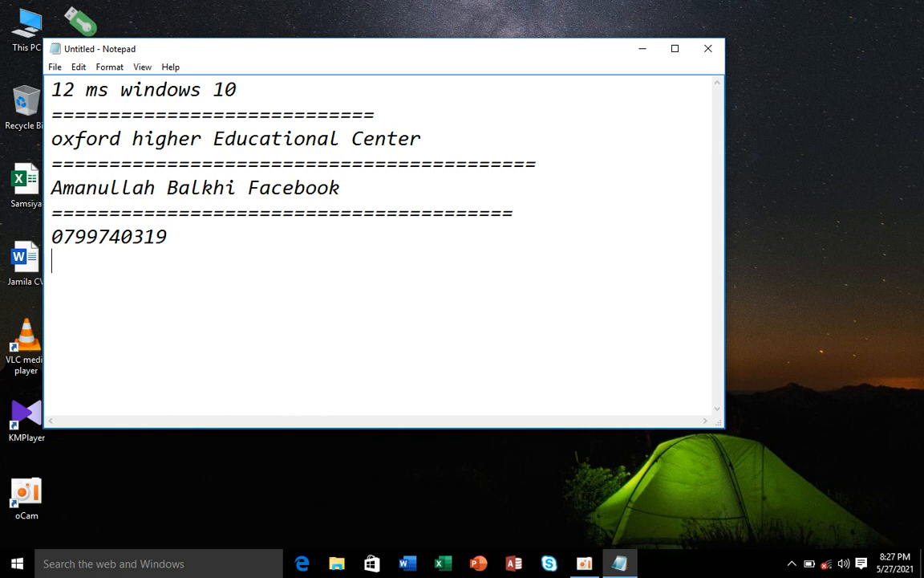
{"action": "type", "text": "------------------------------"}
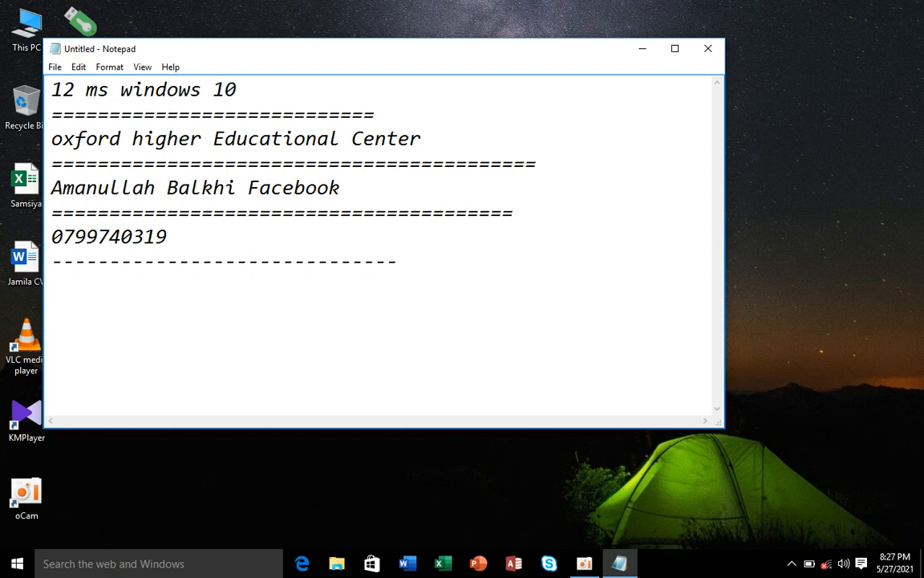
{"action": "key", "text": "Return"}
Step: Add the line 'password with pendrive or usb' with a dash divider below it
{"action": "type", "text": "passwa"}
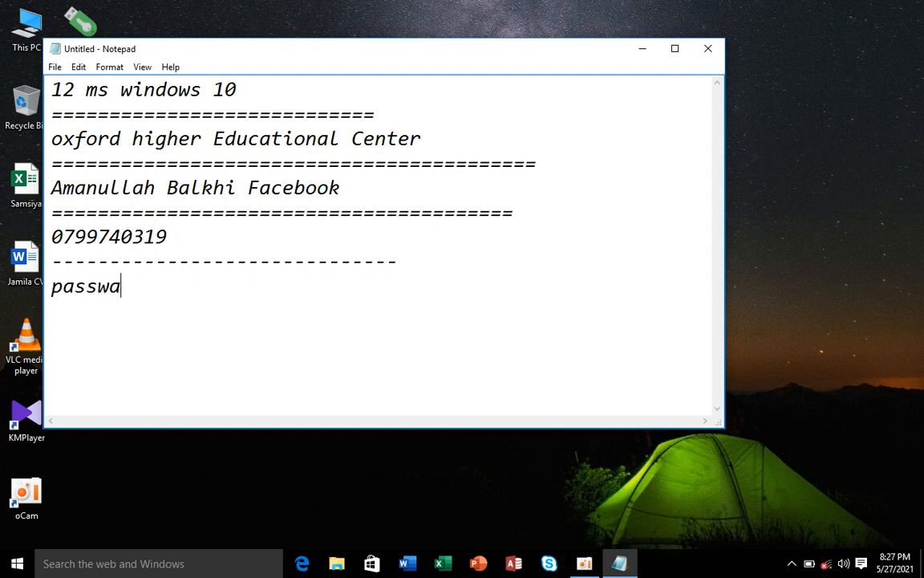
{"action": "type", "text": "r"}
{"action": "key", "text": "BackSpace"}
{"action": "key", "text": "BackSpace"}
{"action": "key", "text": "BackSpace"}
{"action": "key", "text": "BackSpace"}
{"action": "key", "text": "BackSpace"}
{"action": "type", "text": "a"}
{"action": "key", "text": "BackSpace"}
{"action": "type", "text": "ssword with "}
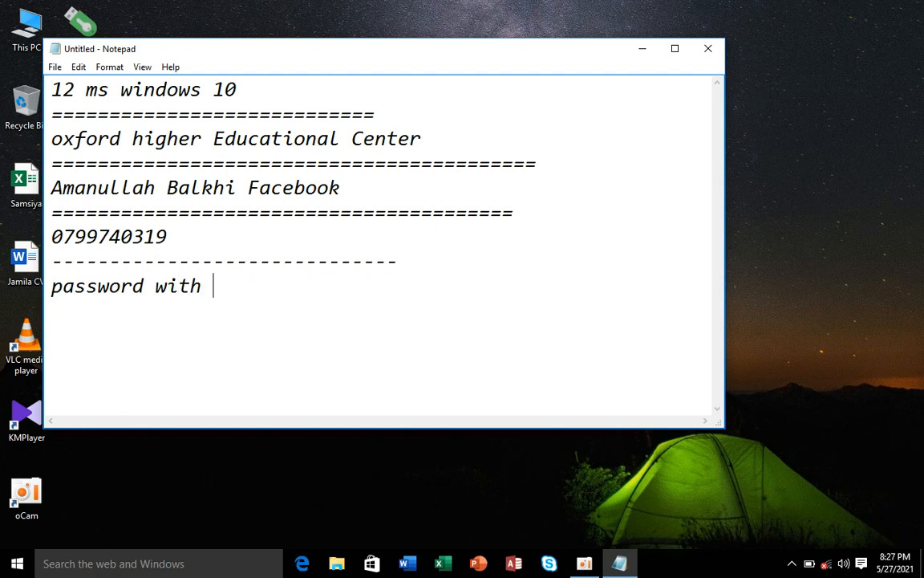
{"action": "type", "text": " pender"}
{"action": "key", "text": "BackSpace"}
{"action": "key", "text": "BackSpace"}
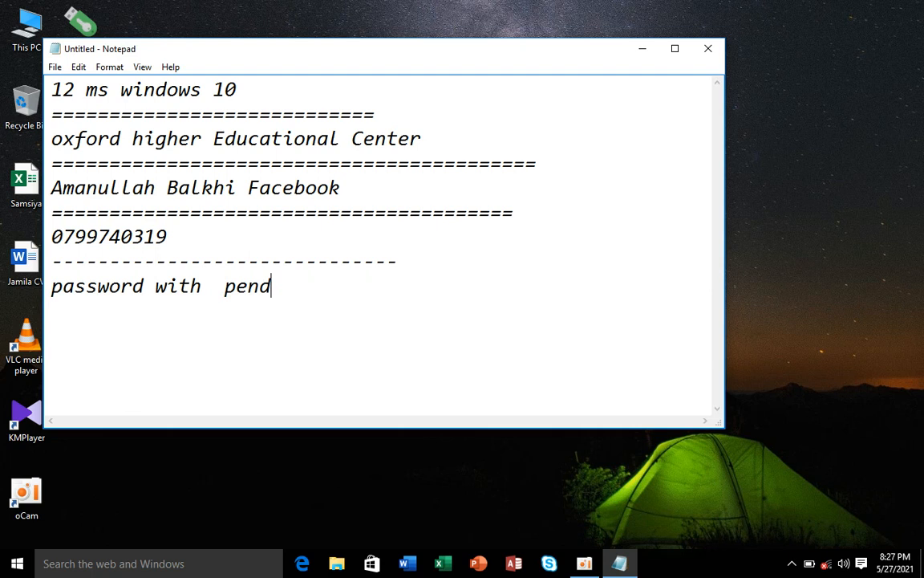
{"action": "type", "text": "rive or "}
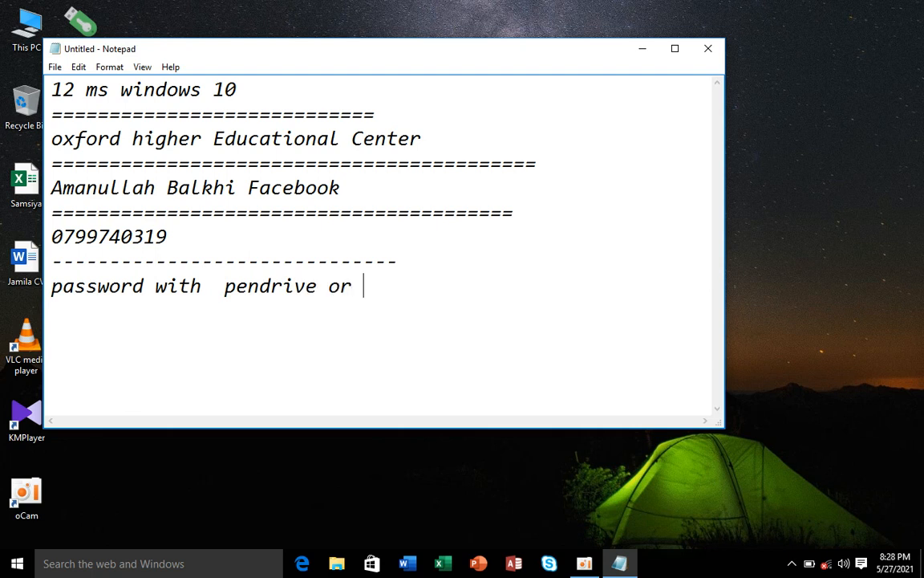
{"action": "type", "text": "use"}
{"action": "key", "text": "BackSpace"}
{"action": "type", "text": "b"}
{"action": "key", "text": "Return"}
{"action": "type", "text": "-="}
{"action": "key", "text": "BackSpace"}
{"action": "key", "text": "BackSpace"}
{"action": "type", "text": "------------------------------------------"}
{"action": "key", "text": "Return"}
Step: Type 'how to loging with usb or pendrive without that you' as the next line
{"action": "type", "text": "how "}
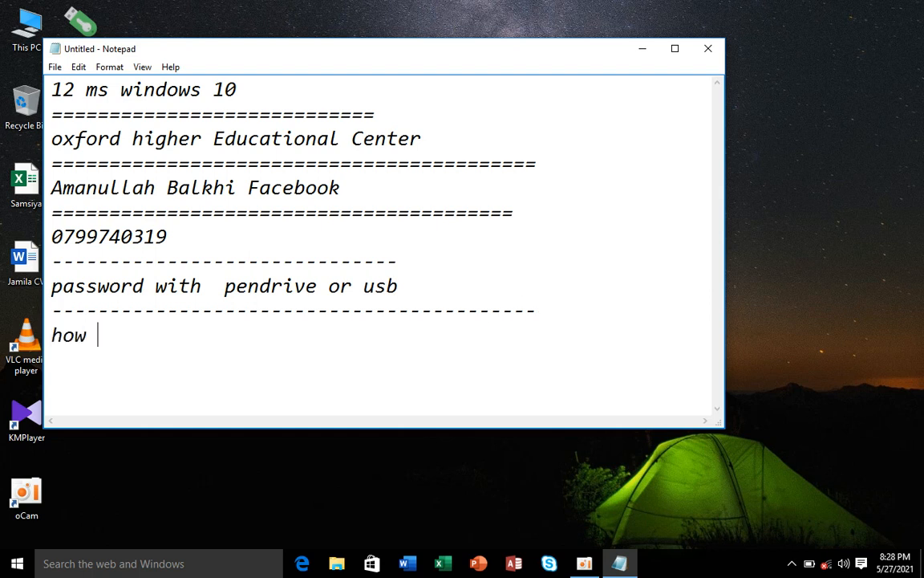
{"action": "type", "text": "to loging "}
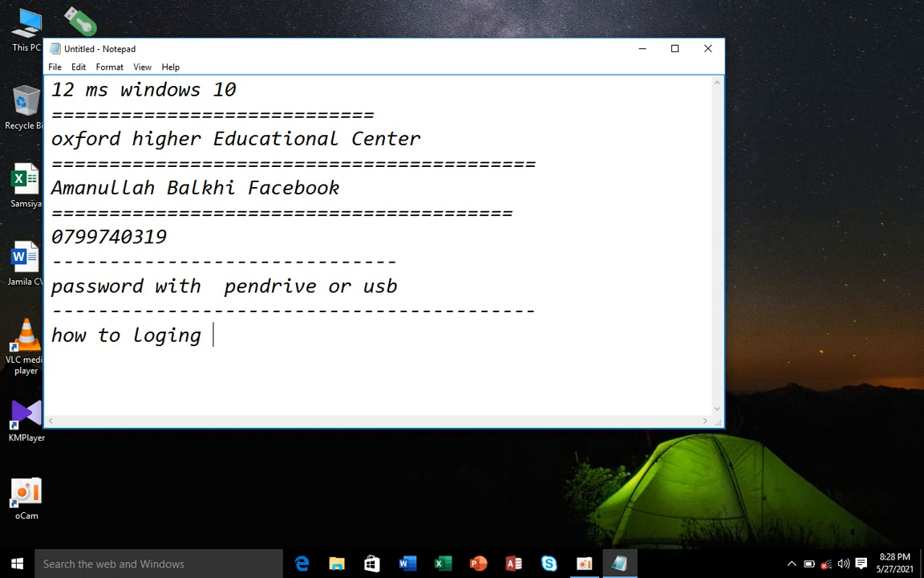
{"action": "type", "text": "with"}
{"action": "type", "text": " usb o"}
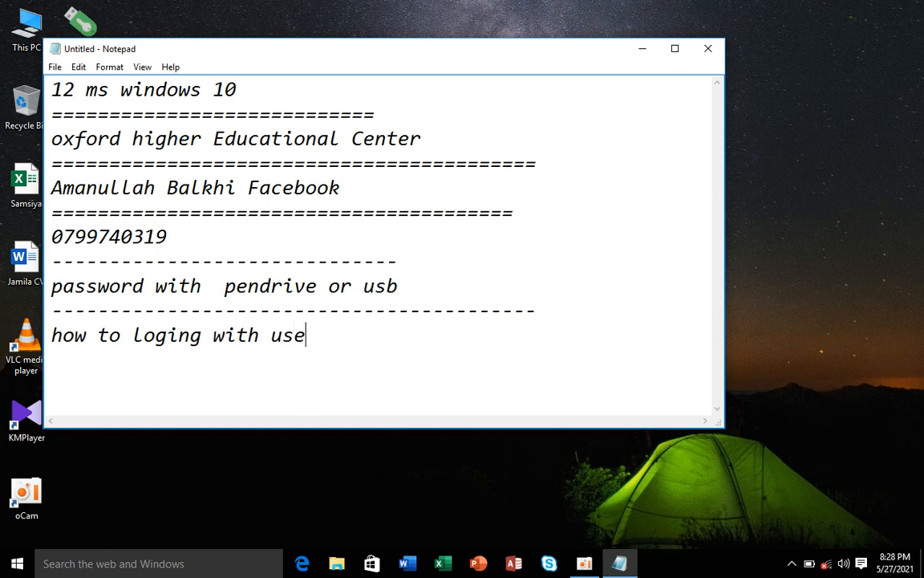
{"action": "type", "text": "r pendribe"}
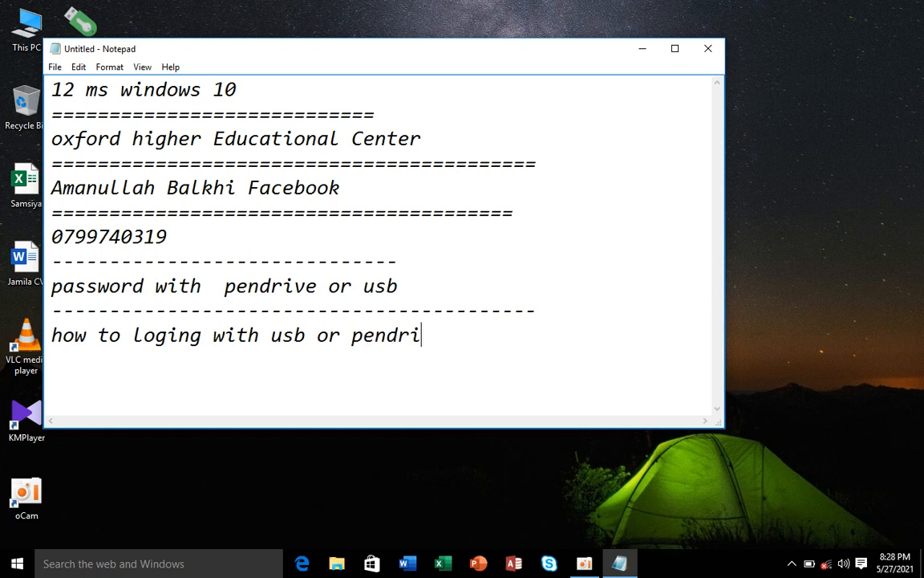
{"action": "key", "text": "BackSpace"}
{"action": "key", "text": "BackSpace"}
{"action": "type", "text": "ve wit"}
{"action": "key", "text": "BackSpace"}
{"action": "type", "text": "thout "}
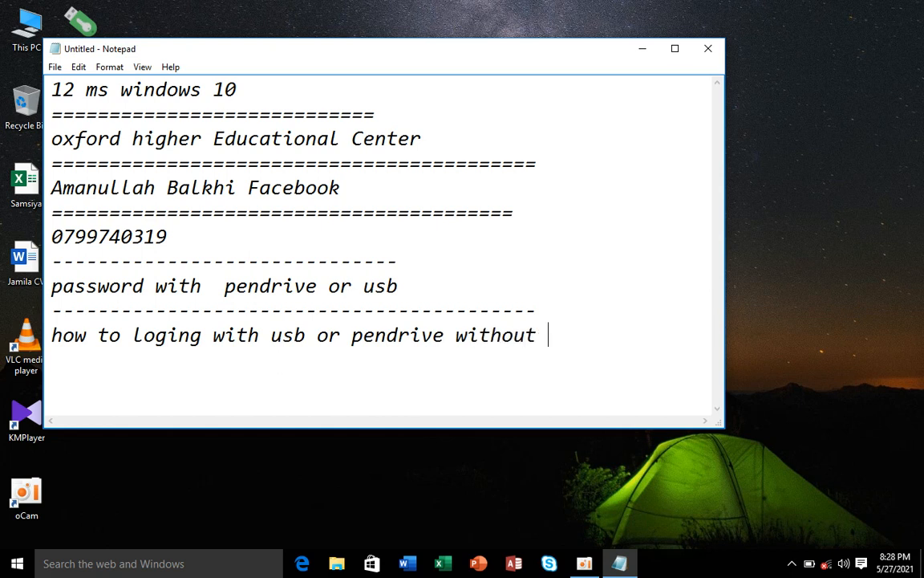
{"action": "type", "text": "tqhat"}
{"action": "key", "text": "BackSpace"}
{"action": "key", "text": "BackSpace"}
{"action": "key", "text": "BackSpace"}
{"action": "key", "text": "BackSpace"}
{"action": "key", "text": "BackSpace"}
{"action": "type", "text": "hat you"}
Step: Add 'typed anything' on a new line, then maximize and minimize Notepad
{"action": "key", "text": "Return"}
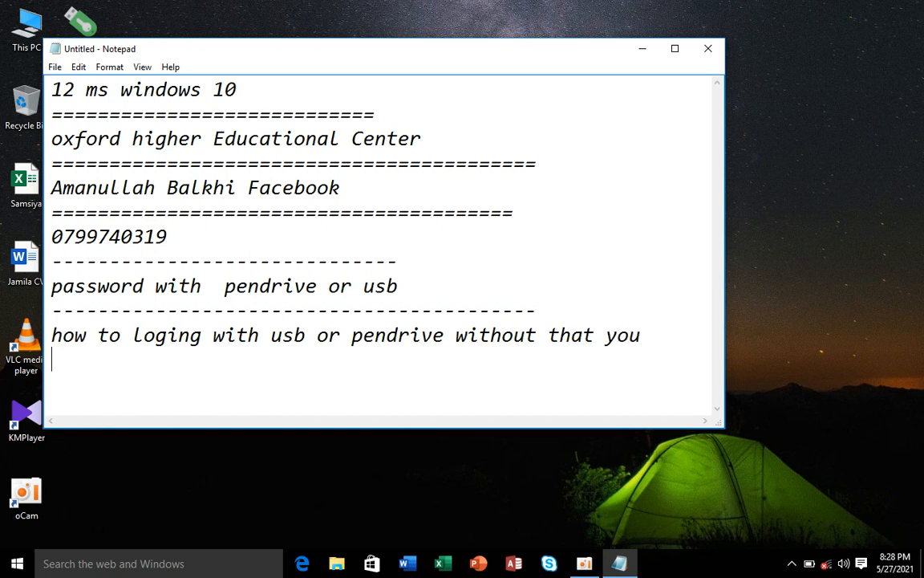
{"action": "type", "text": "tp"}
{"action": "key", "text": "BackSpace"}
{"action": "type", "text": "yped "}
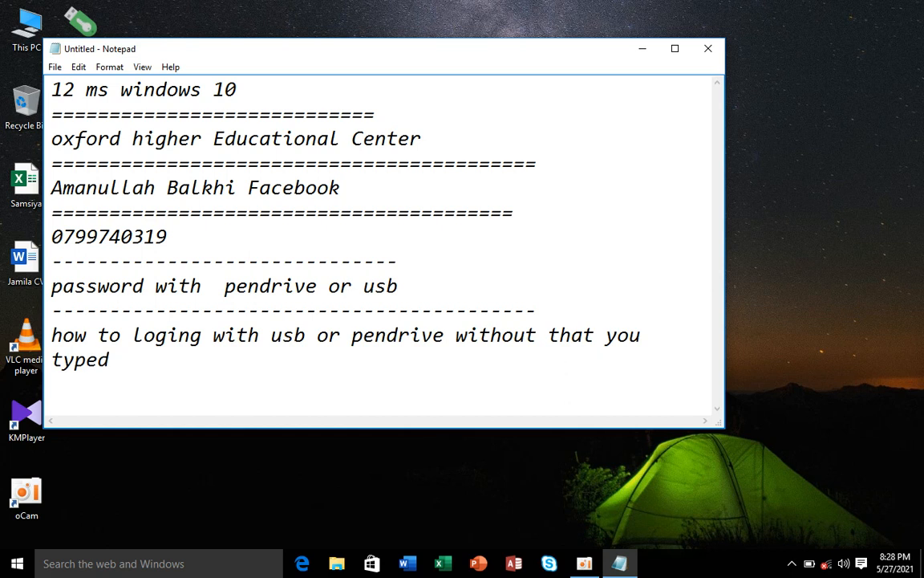
{"action": "type", "text": "angf"}
{"action": "key", "text": "BackSpace"}
{"action": "key", "text": "BackSpace"}
{"action": "type", "text": "ything"}
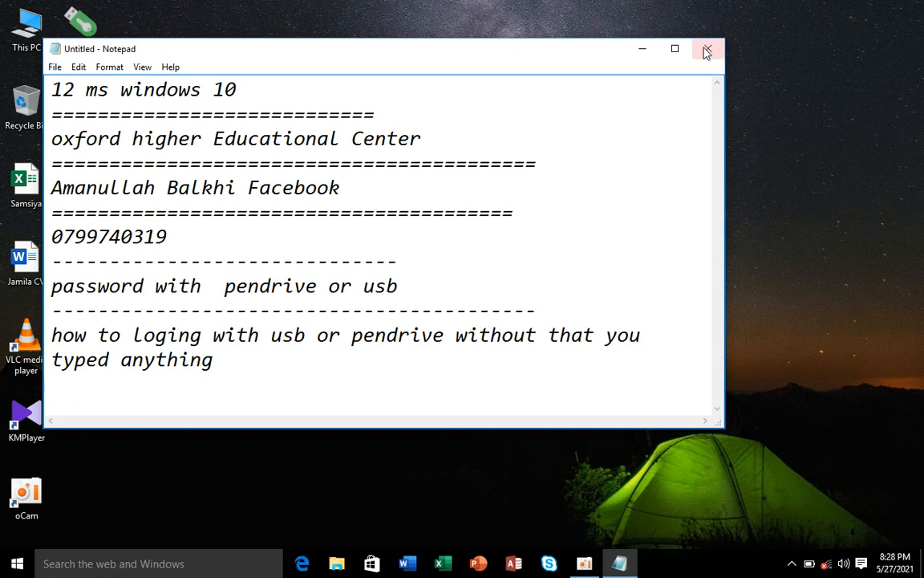
{"action": "left_click", "coordinate": [670, 48]}
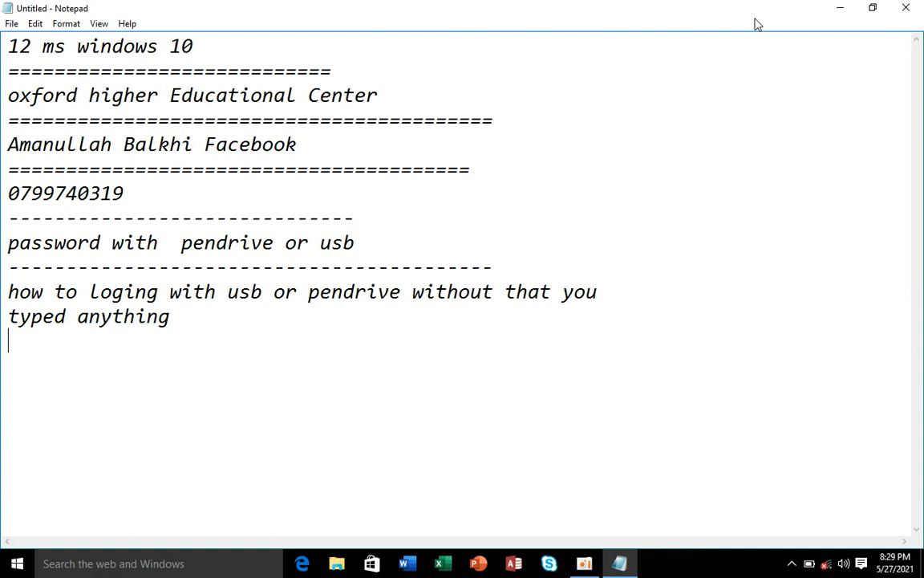
{"action": "left_click", "coordinate": [840, 8]}
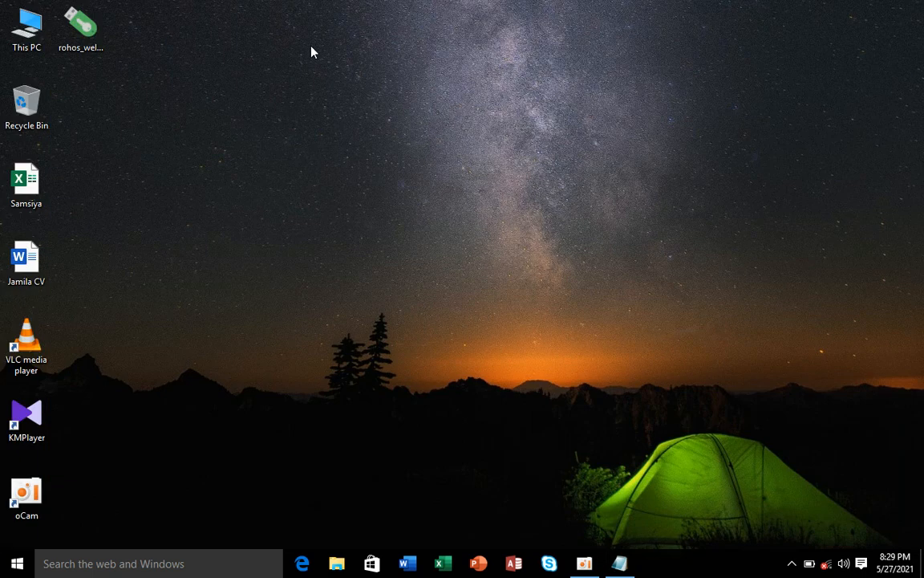
{"action": "right_click", "coordinate": [312, 52]}
{"action": "left_click", "coordinate": [369, 93]}
{"action": "right_click", "coordinate": [376, 95]}
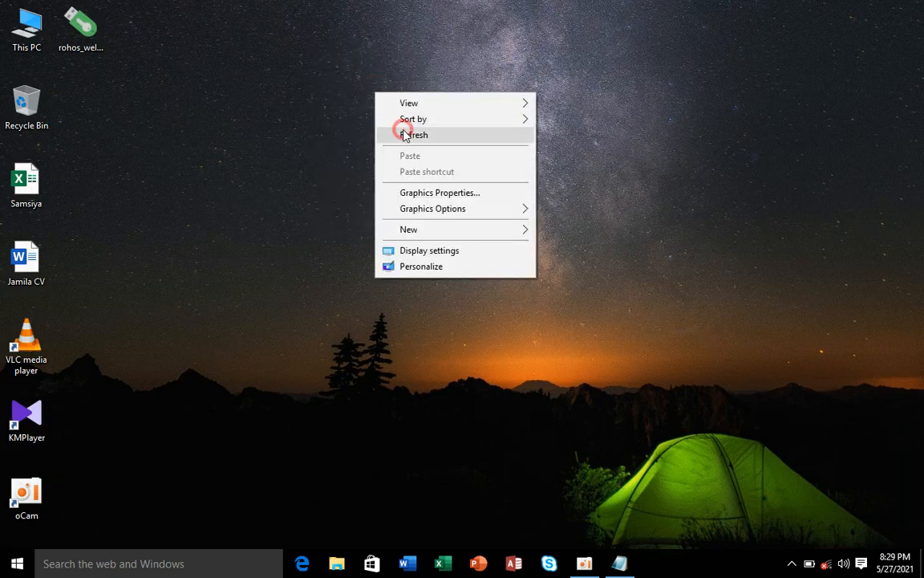
{"action": "left_click", "coordinate": [405, 135]}
{"action": "left_click", "coordinate": [67, 28]}
{"action": "right_click", "coordinate": [75, 33]}
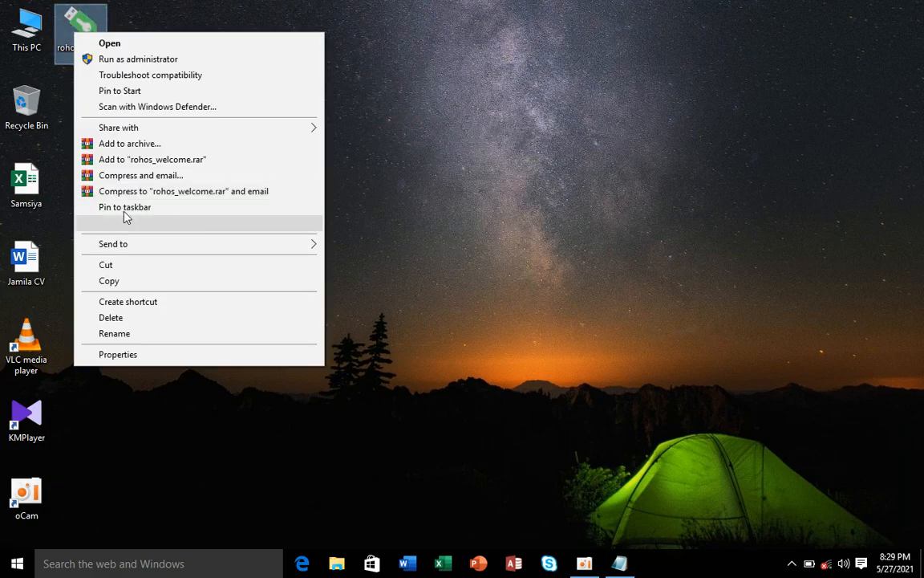
{"action": "left_click", "coordinate": [153, 335]}
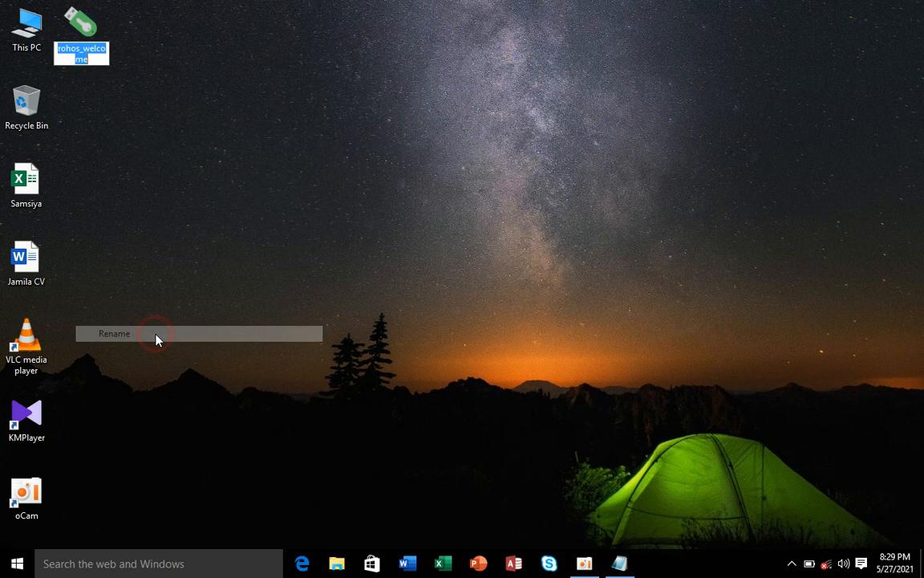
{"action": "left_click", "coordinate": [94, 63]}
{"action": "left_click", "coordinate": [198, 77]}
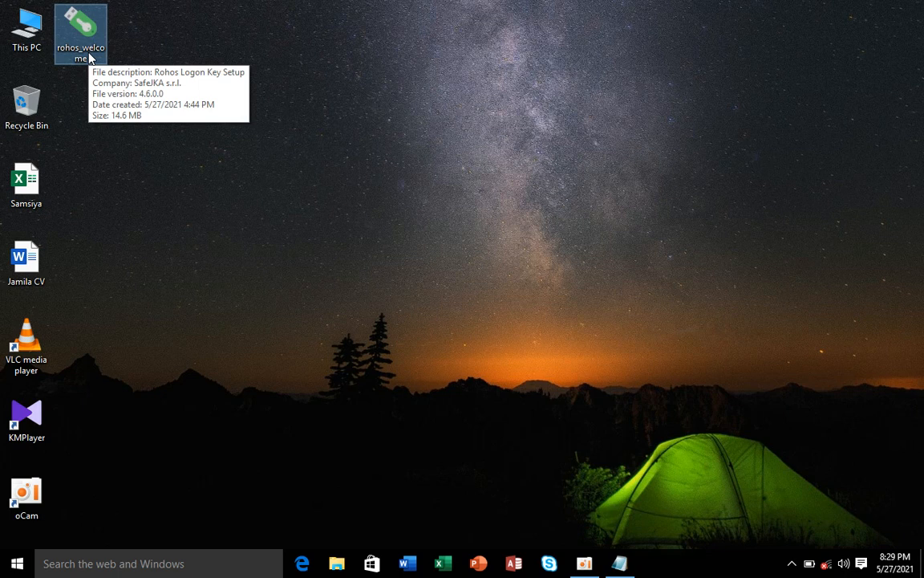
{"action": "right_click", "coordinate": [156, 57]}
{"action": "left_click", "coordinate": [217, 96]}
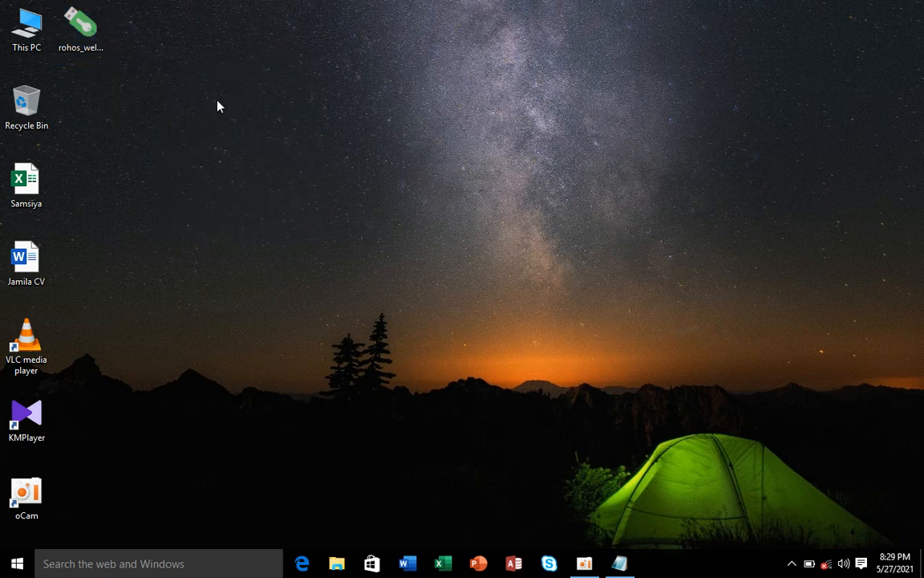
{"action": "right_click", "coordinate": [217, 105]}
{"action": "left_click", "coordinate": [268, 142]}
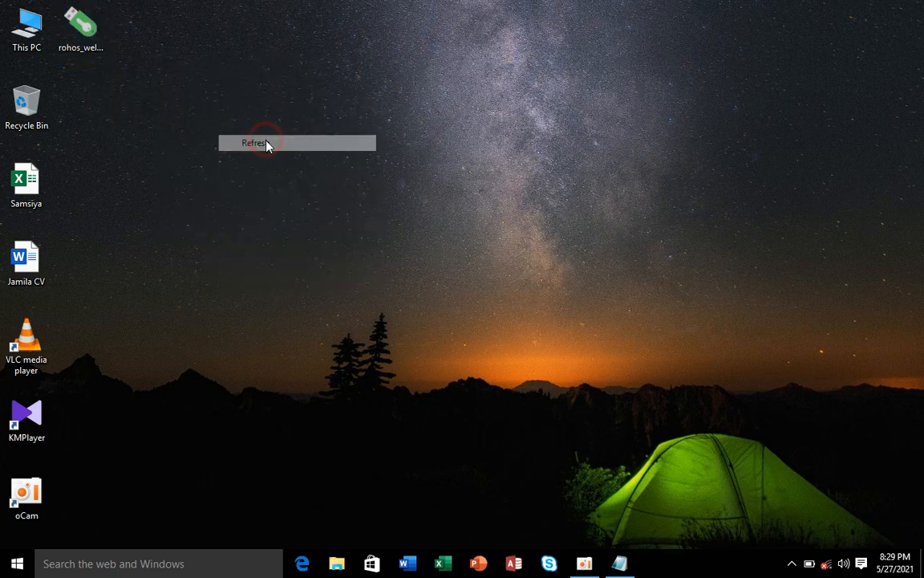
{"action": "left_click", "coordinate": [88, 44]}
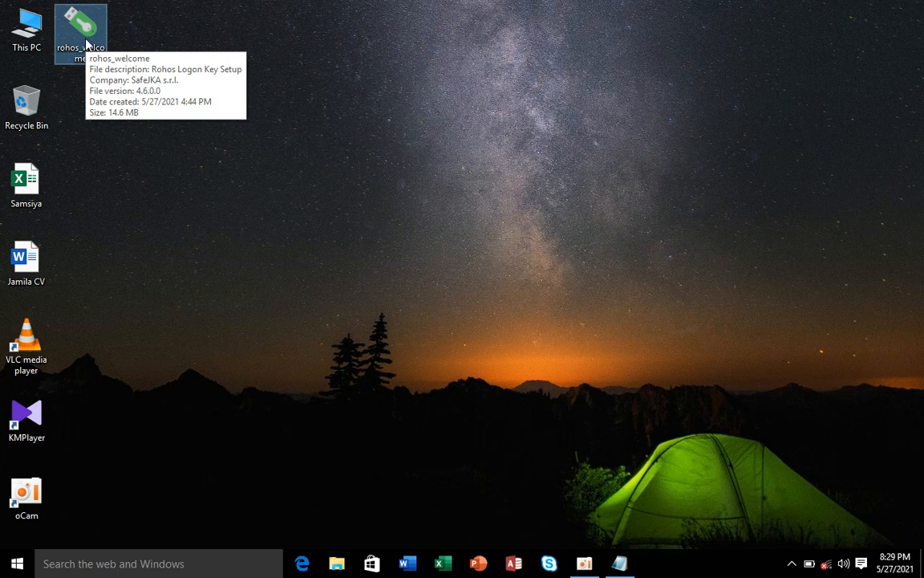
{"action": "right_click", "coordinate": [305, 73]}
{"action": "left_click", "coordinate": [344, 110]}
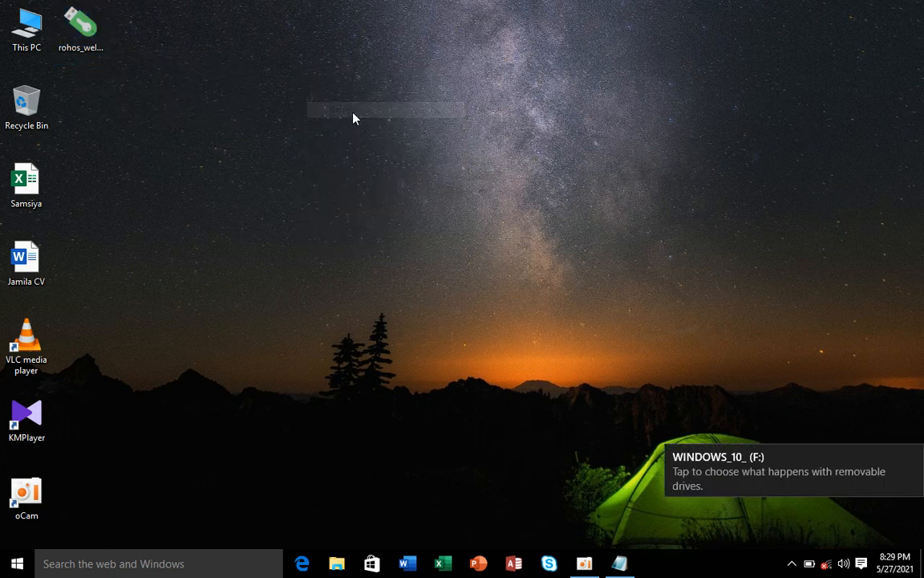
Step: Quick-format the WINDOWS_10_ (F:) drive as FAT32 using restored device defaults
{"action": "left_click", "coordinate": [27, 33]}
{"action": "double_click", "coordinate": [26, 32]}
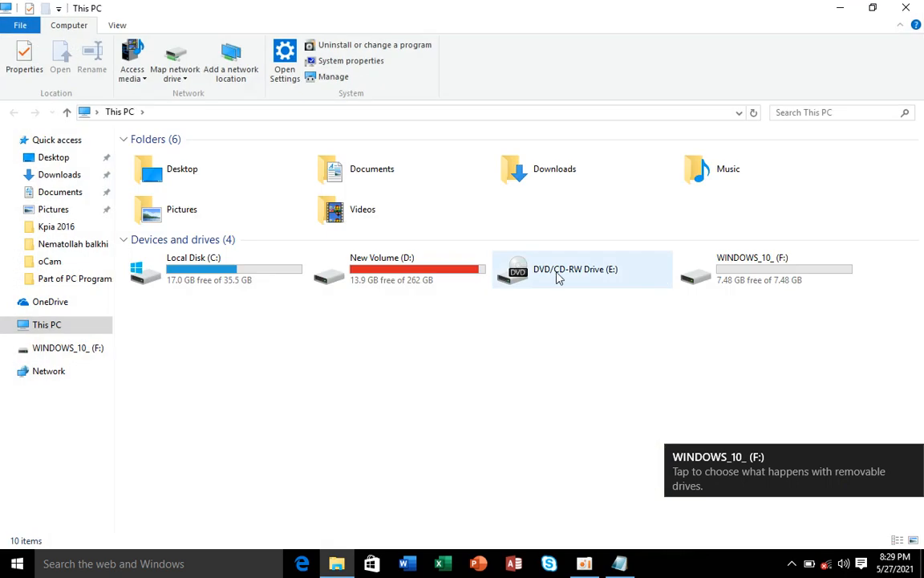
{"action": "left_click", "coordinate": [754, 277]}
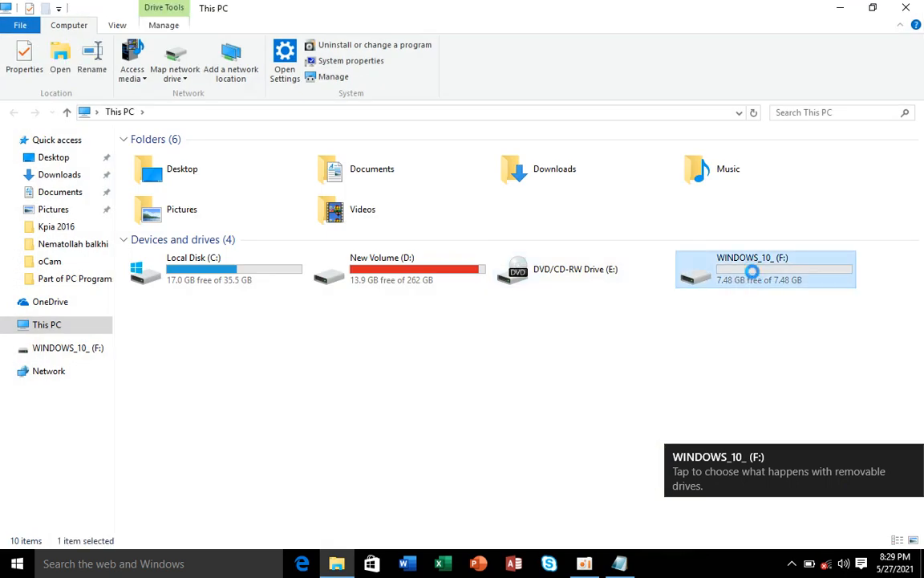
{"action": "right_click", "coordinate": [754, 277]}
{"action": "left_click", "coordinate": [738, 442]}
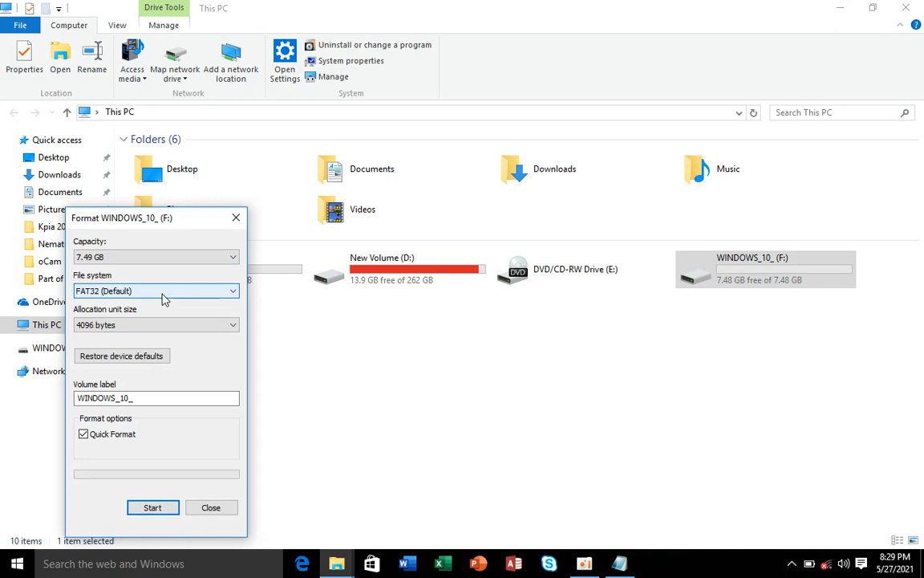
{"action": "left_click", "coordinate": [146, 357]}
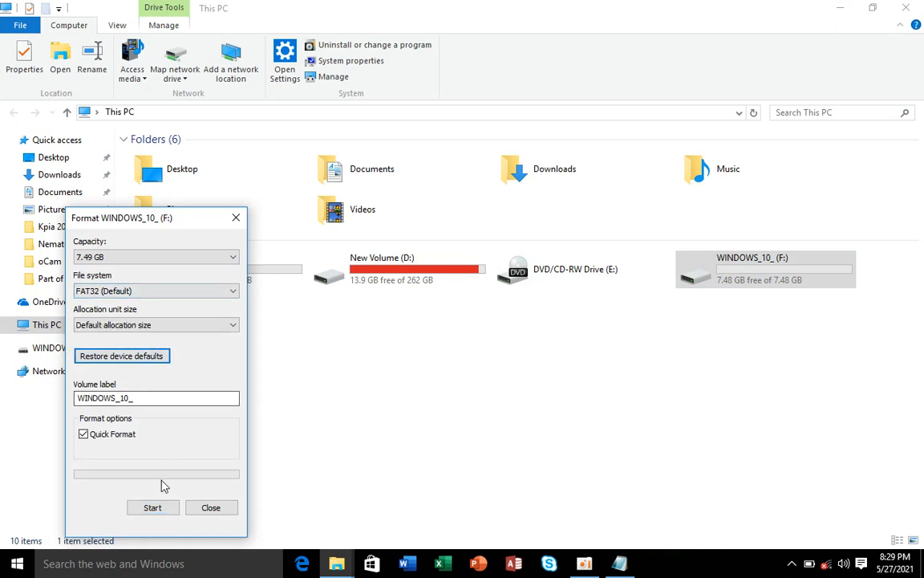
{"action": "left_click", "coordinate": [156, 509]}
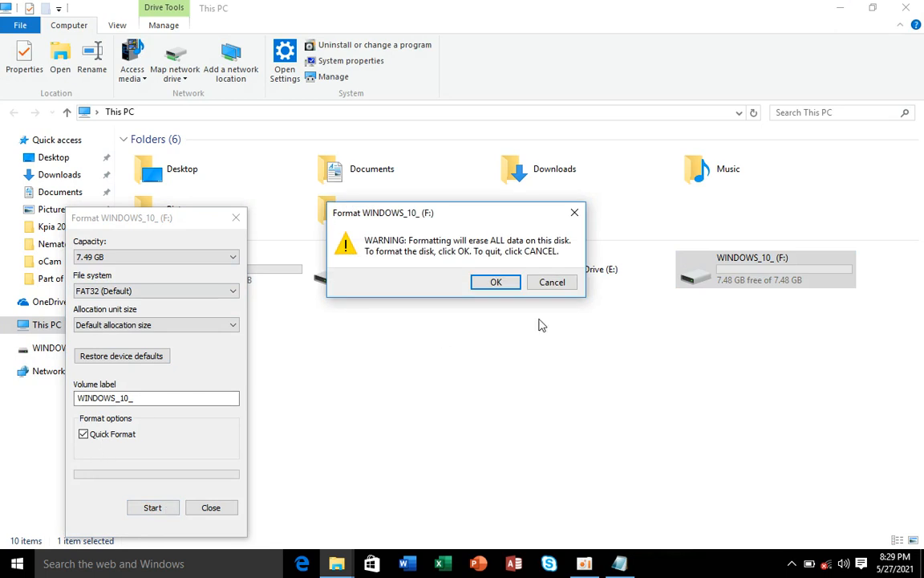
{"action": "left_click", "coordinate": [516, 286]}
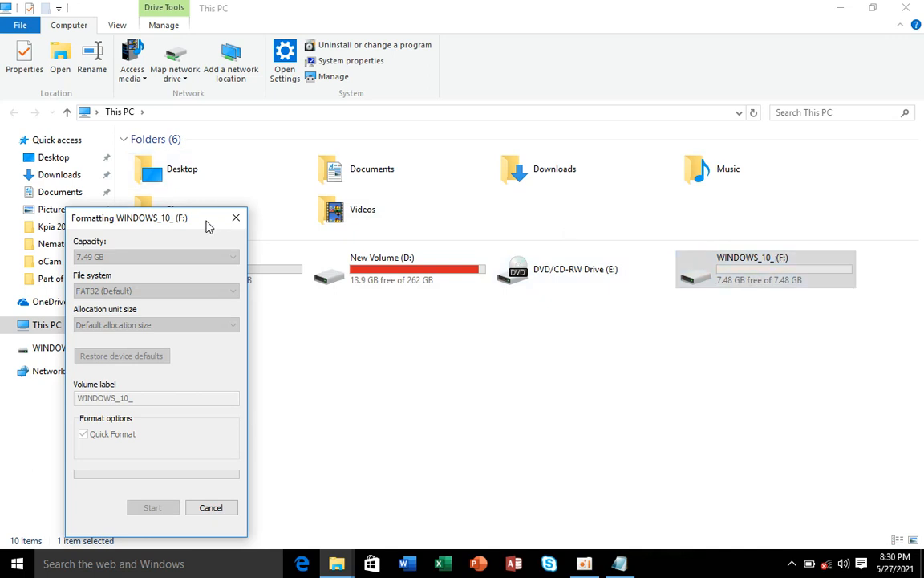
{"action": "left_click_drag", "start_coordinate": [206, 227], "coordinate": [187, 108]}
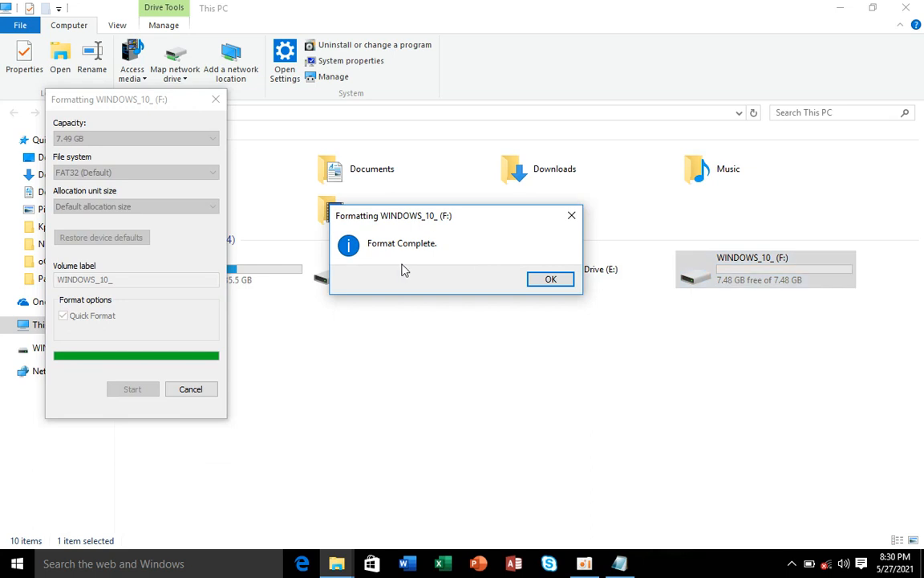
{"action": "left_click", "coordinate": [550, 279]}
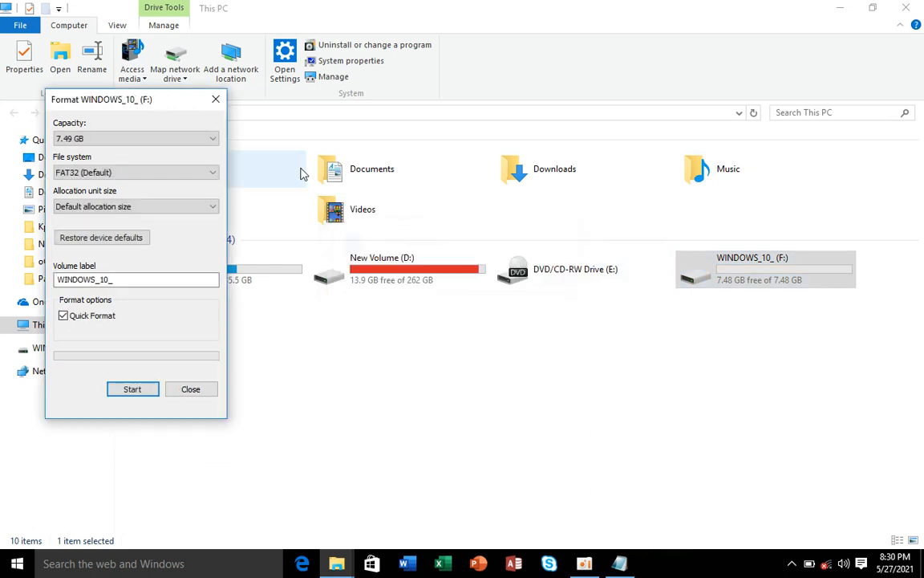
Step: Rename the F: USB drive to the owner's surname
{"action": "left_click", "coordinate": [215, 99]}
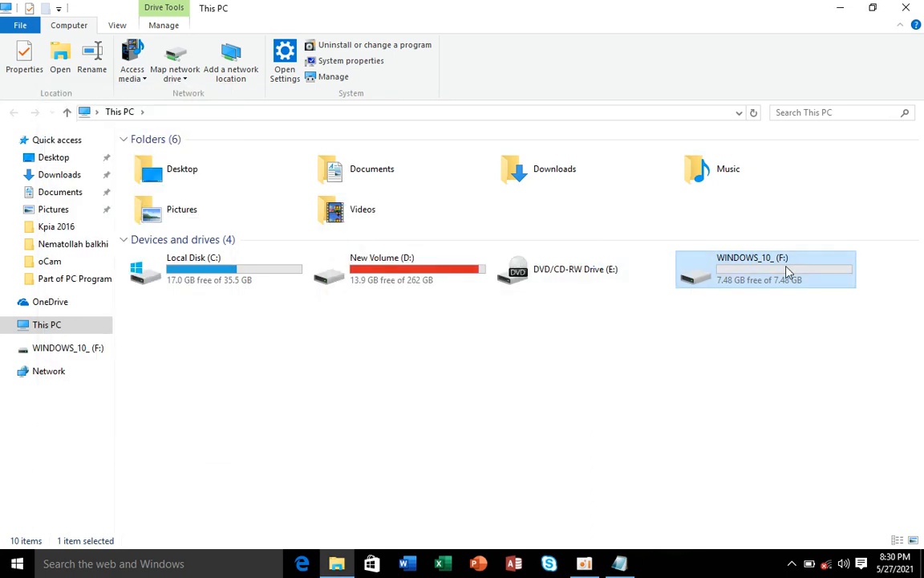
{"action": "right_click", "coordinate": [786, 272]}
{"action": "left_click", "coordinate": [789, 516]}
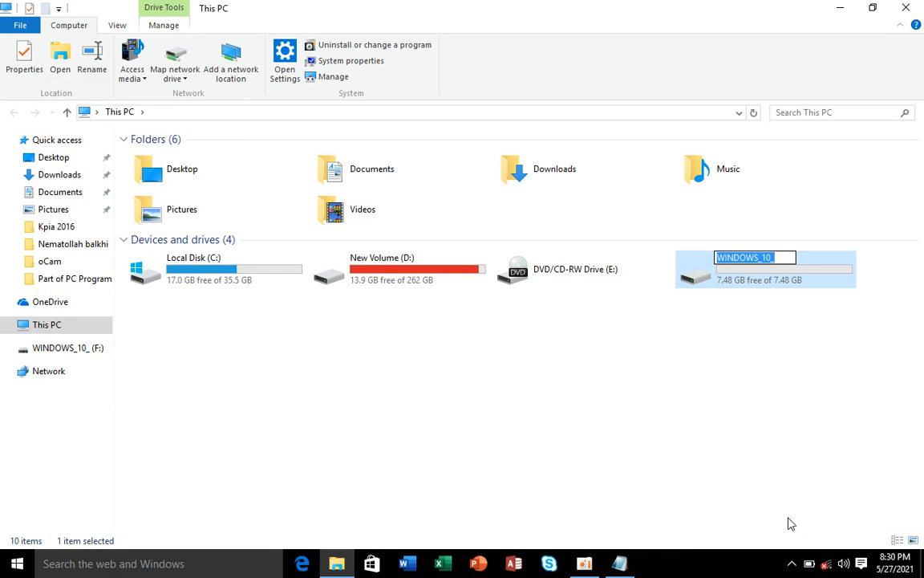
{"action": "type", "text": "Balkhi"}
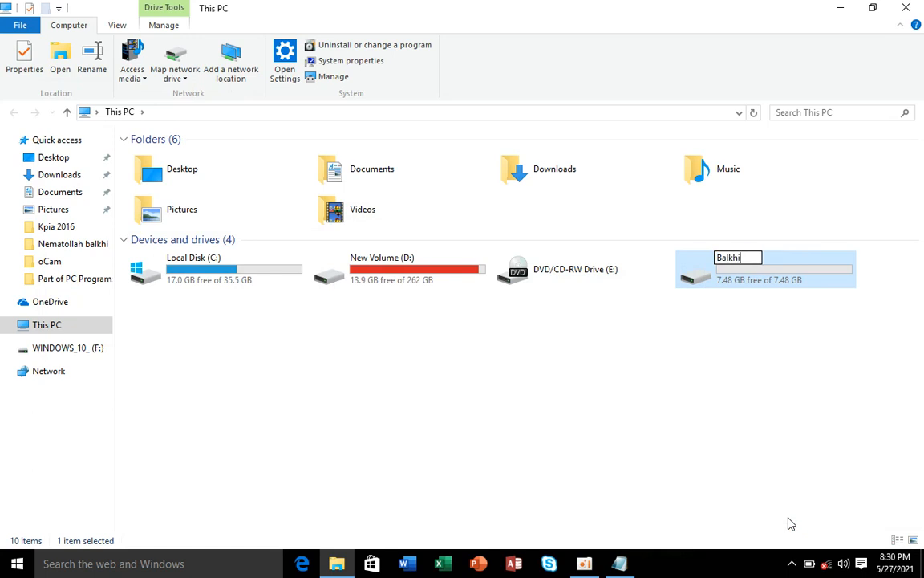
{"action": "key", "text": "Return"}
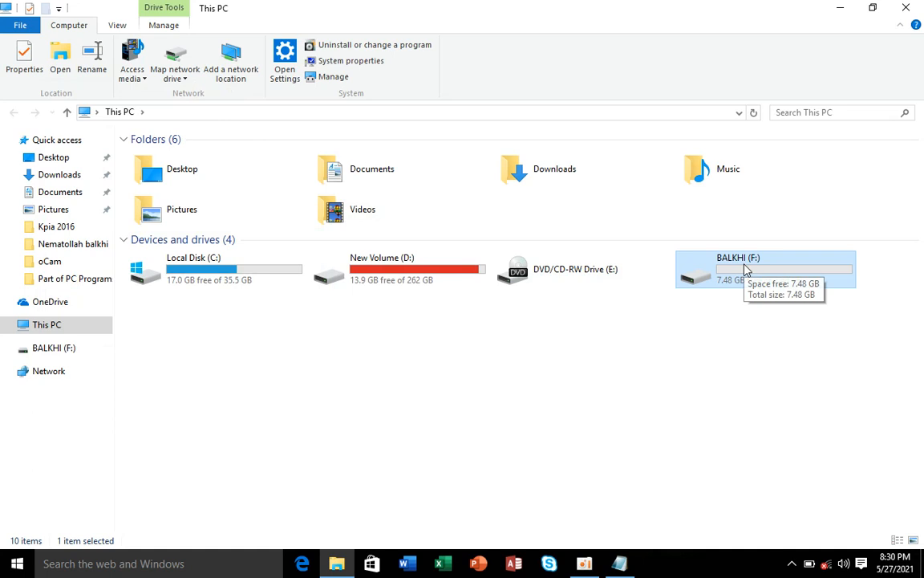
Step: Close the This PC window and refresh the desktop
{"action": "left_click", "coordinate": [919, 7]}
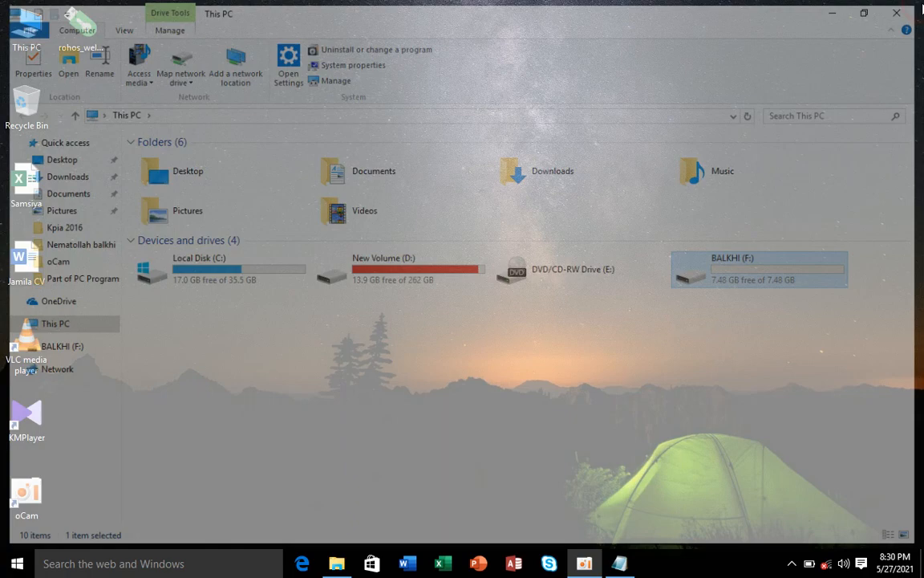
{"action": "right_click", "coordinate": [522, 136]}
{"action": "left_click", "coordinate": [568, 177]}
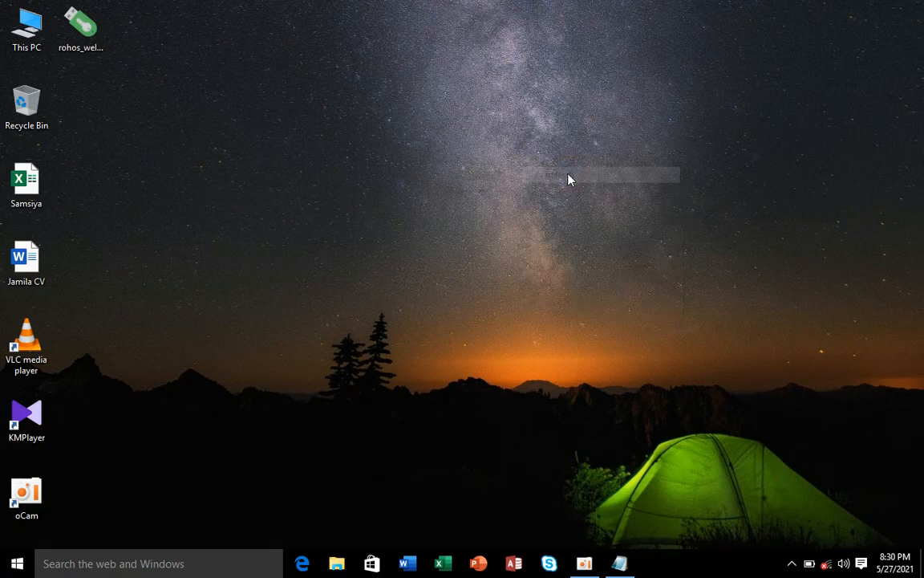
Step: Run the rohos_welcome installer as administrator with English as the setup language
{"action": "left_click", "coordinate": [88, 40]}
{"action": "right_click", "coordinate": [88, 44]}
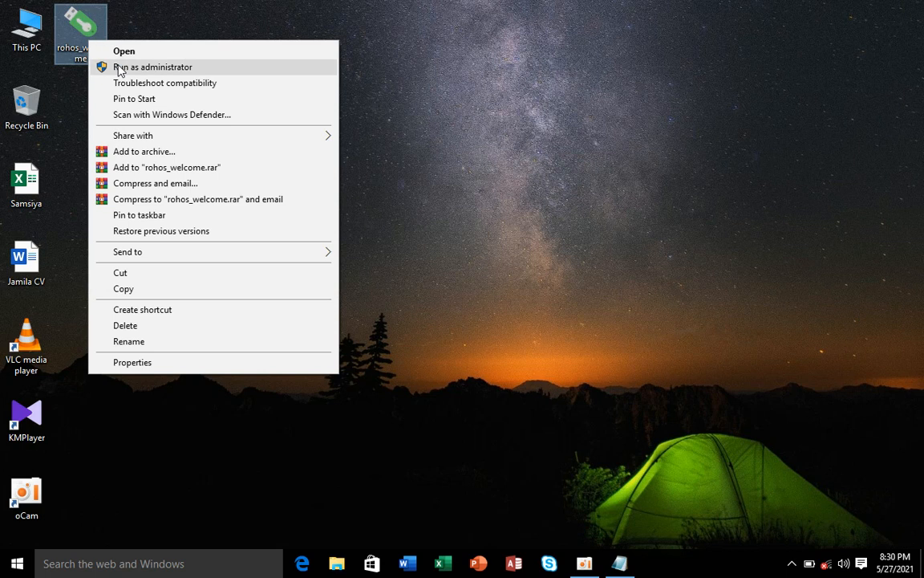
{"action": "left_click", "coordinate": [241, 66]}
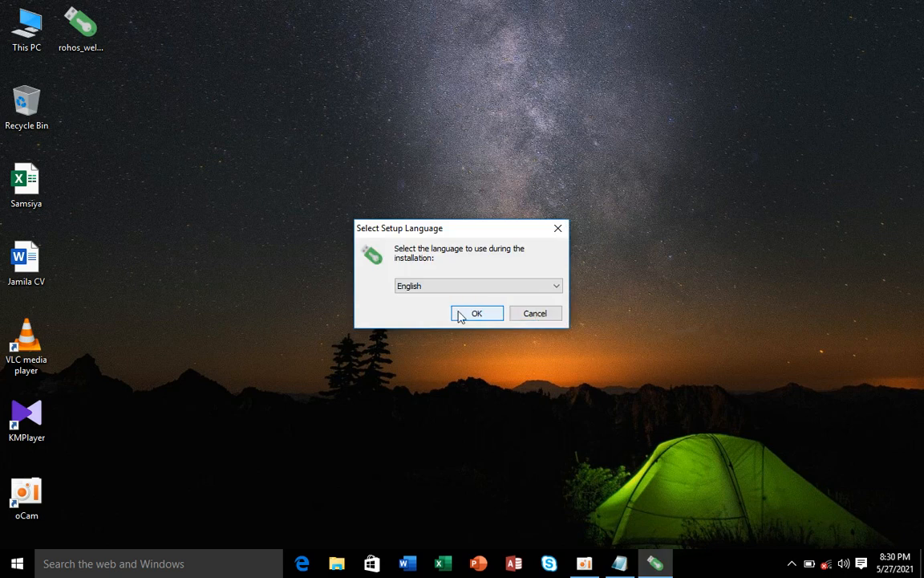
{"action": "left_click", "coordinate": [471, 315]}
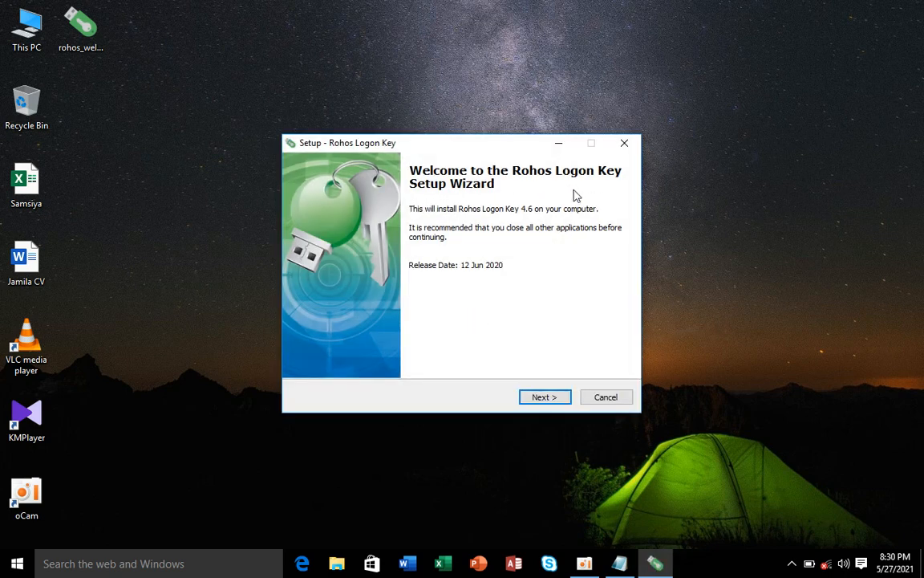
Step: Accept the licence, keep the Rohos Start Menu folder and desktop icon, and install
{"action": "left_click", "coordinate": [533, 397]}
{"action": "left_click", "coordinate": [316, 352]}
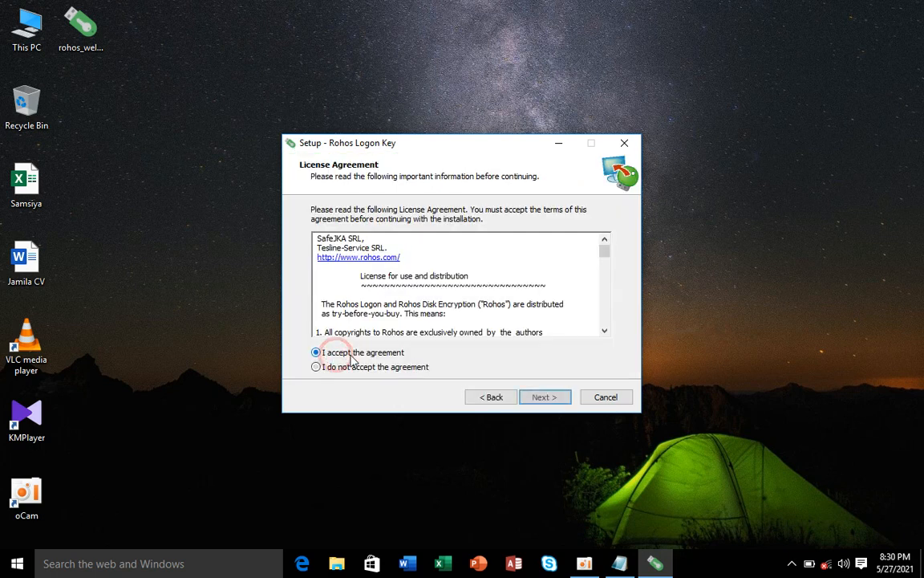
{"action": "left_click", "coordinate": [562, 403]}
{"action": "left_click", "coordinate": [545, 397]}
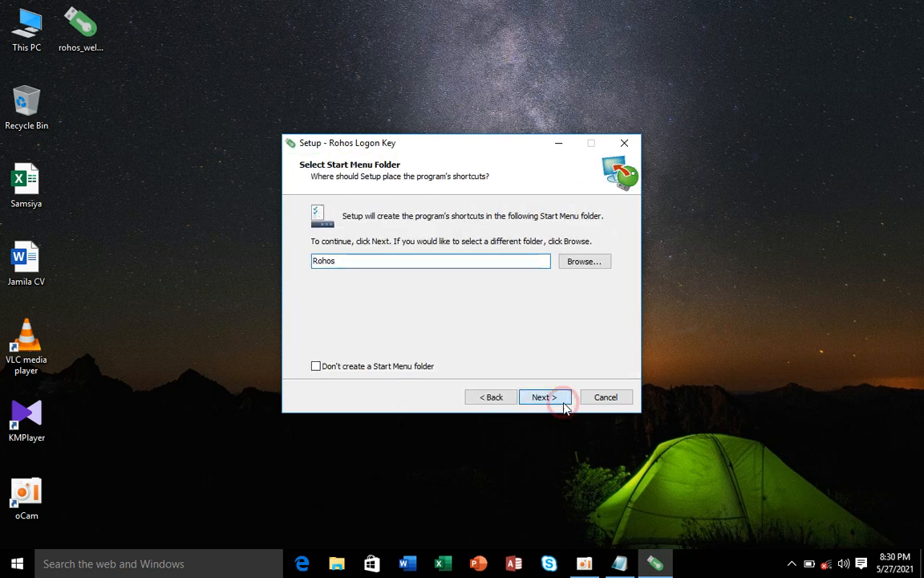
{"action": "left_click", "coordinate": [546, 397]}
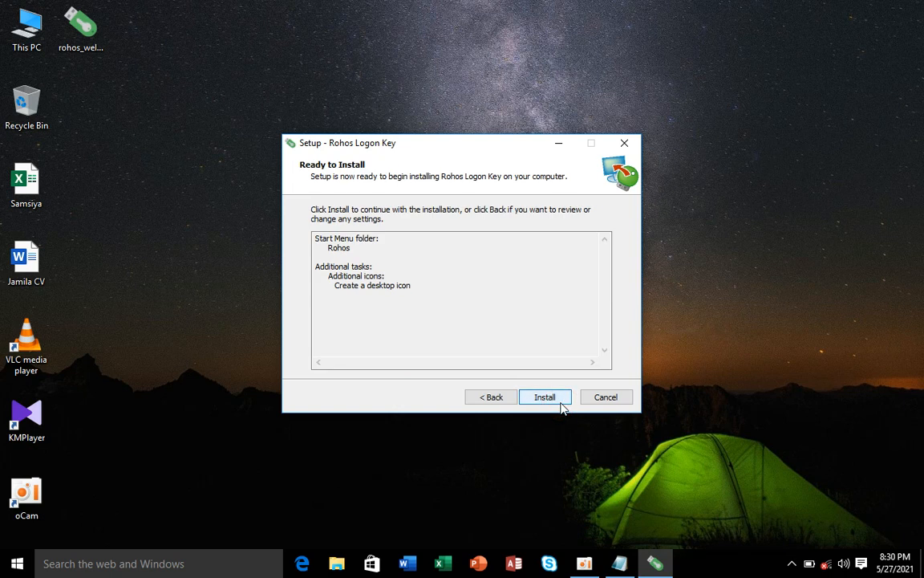
{"action": "left_click", "coordinate": [493, 397]}
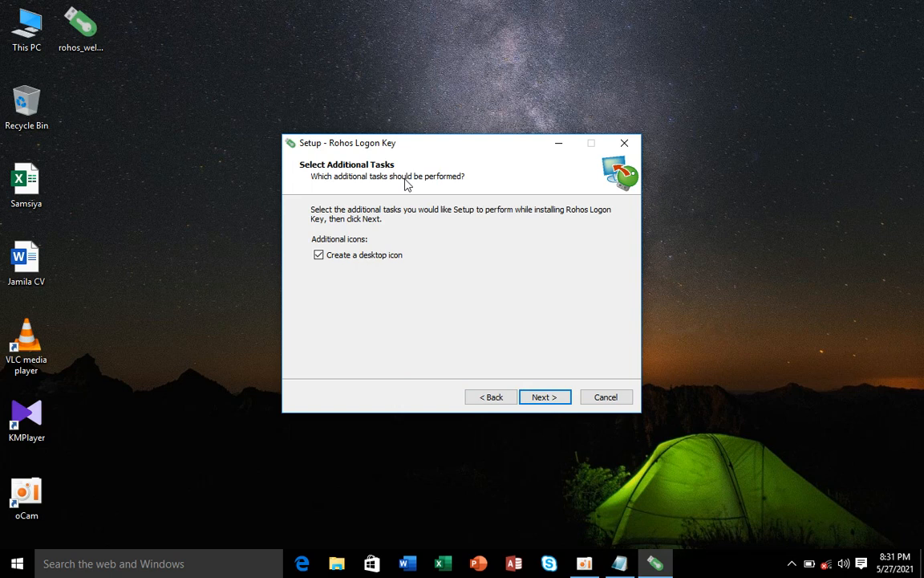
{"action": "left_click", "coordinate": [539, 393]}
{"action": "left_click", "coordinate": [542, 396]}
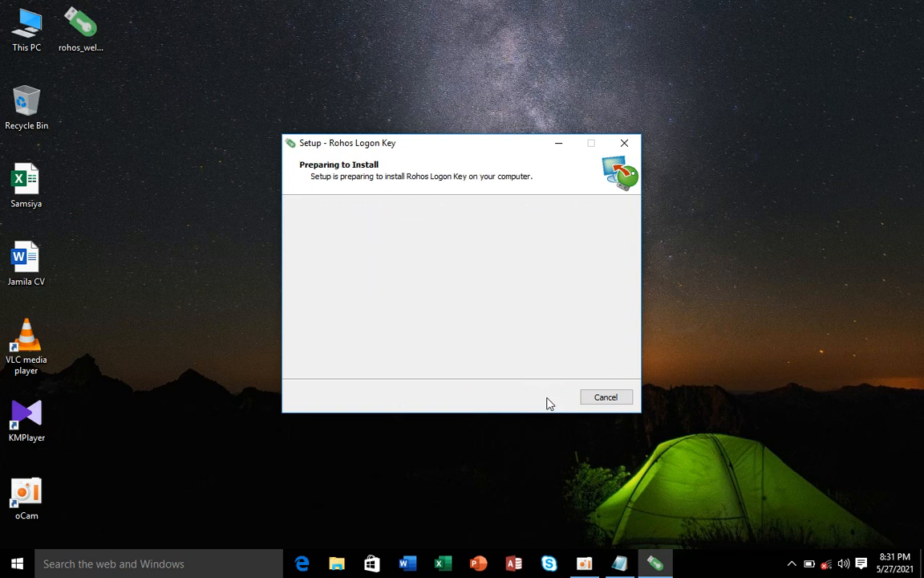
Step: Let setup close the running Rohos service and finish installing, refreshing the desktop for the shortcut
{"action": "right_click", "coordinate": [325, 46]}
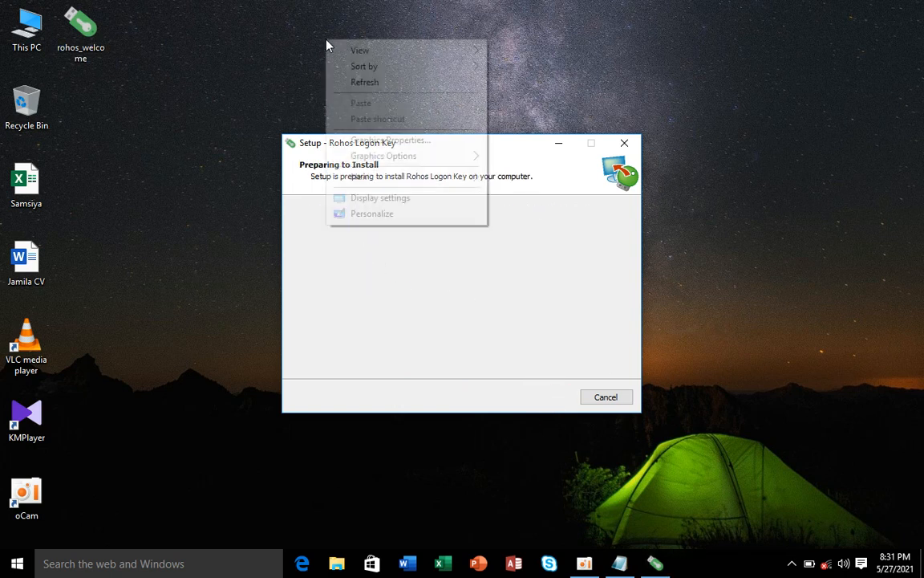
{"action": "left_click", "coordinate": [373, 83]}
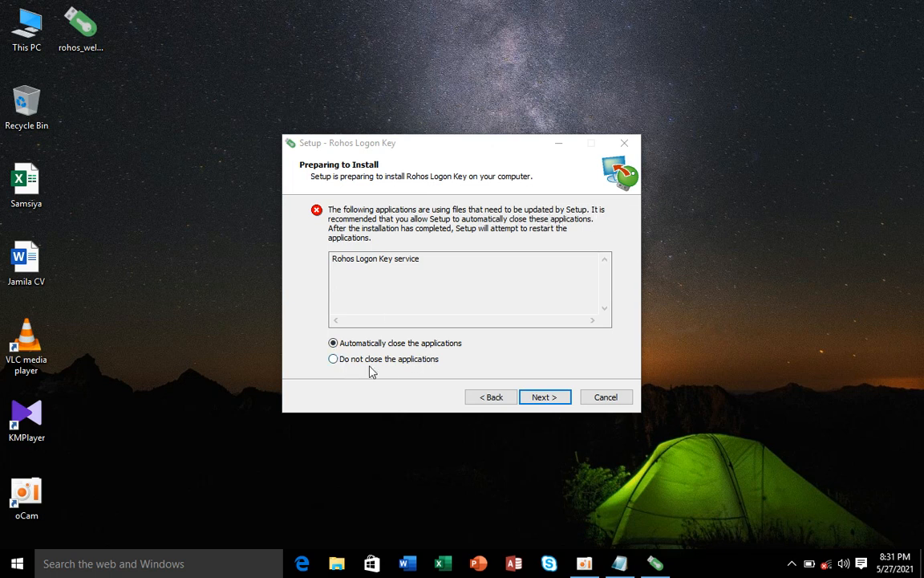
{"action": "left_click", "coordinate": [552, 397]}
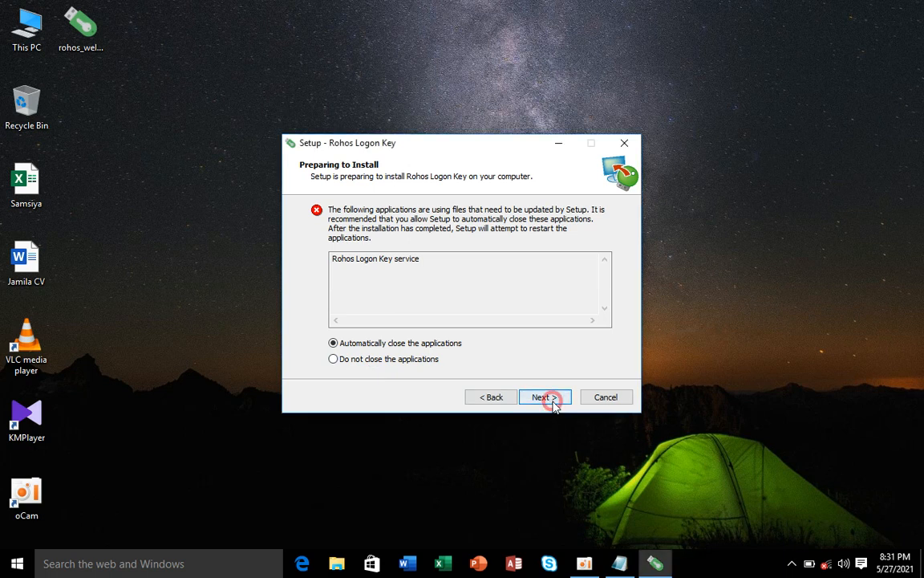
{"action": "right_click", "coordinate": [219, 42]}
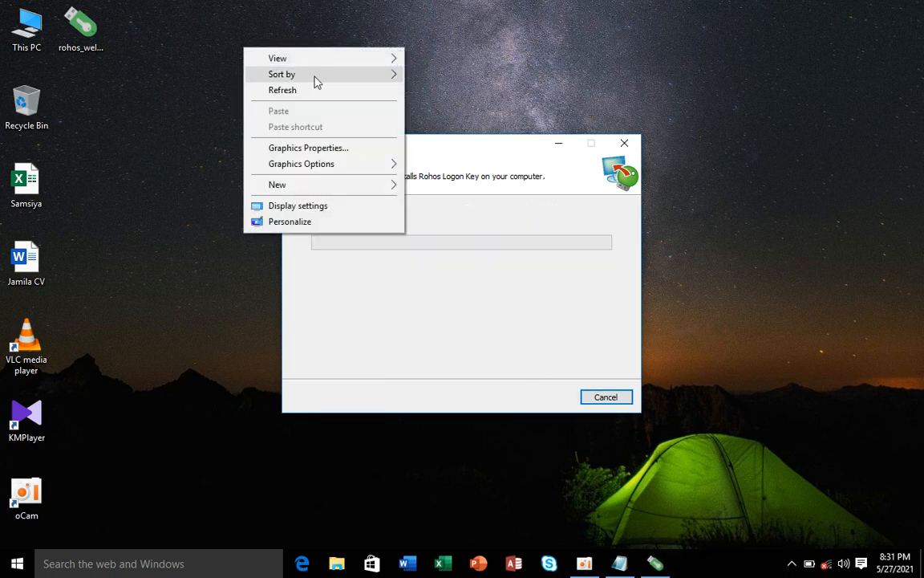
{"action": "left_click", "coordinate": [334, 90]}
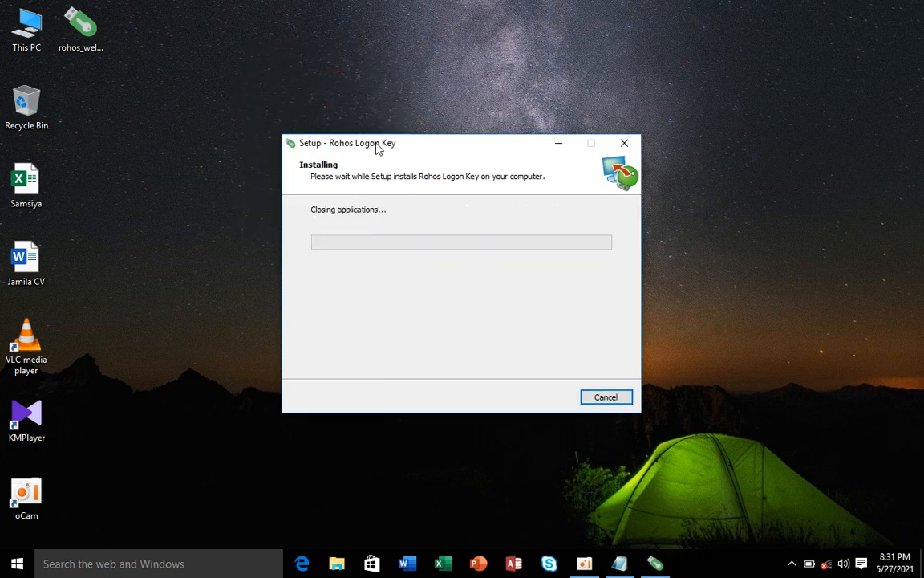
{"action": "left_click_drag", "start_coordinate": [366, 147], "coordinate": [508, 84]}
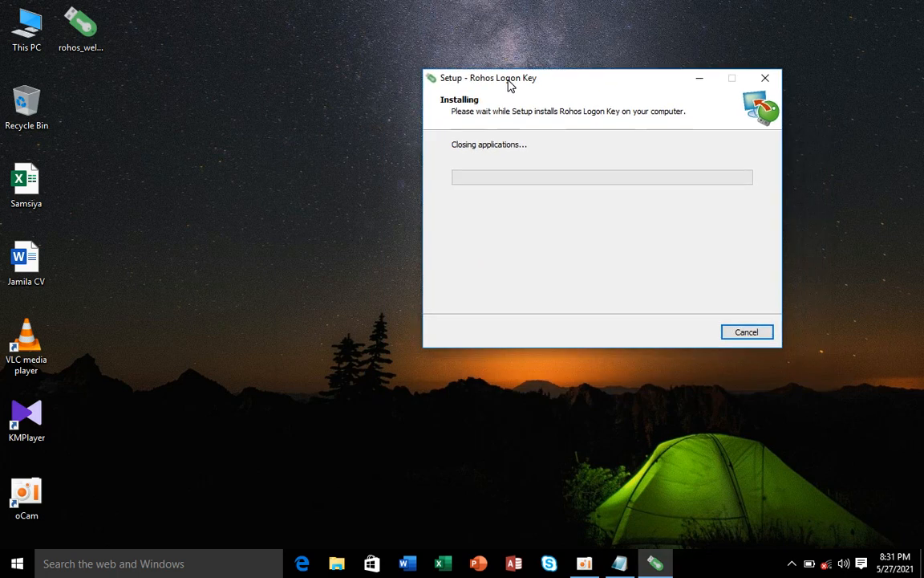
{"action": "right_click", "coordinate": [171, 151]}
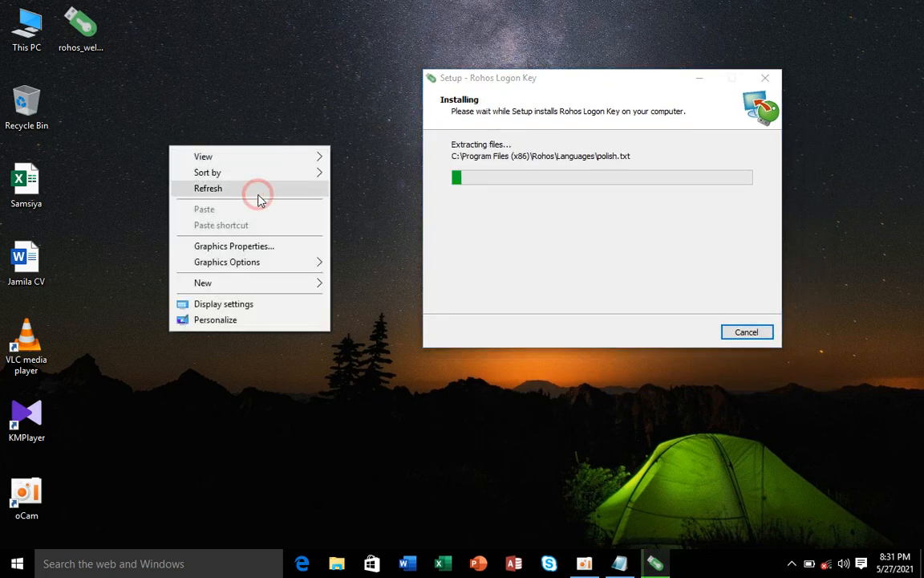
{"action": "left_click", "coordinate": [258, 193]}
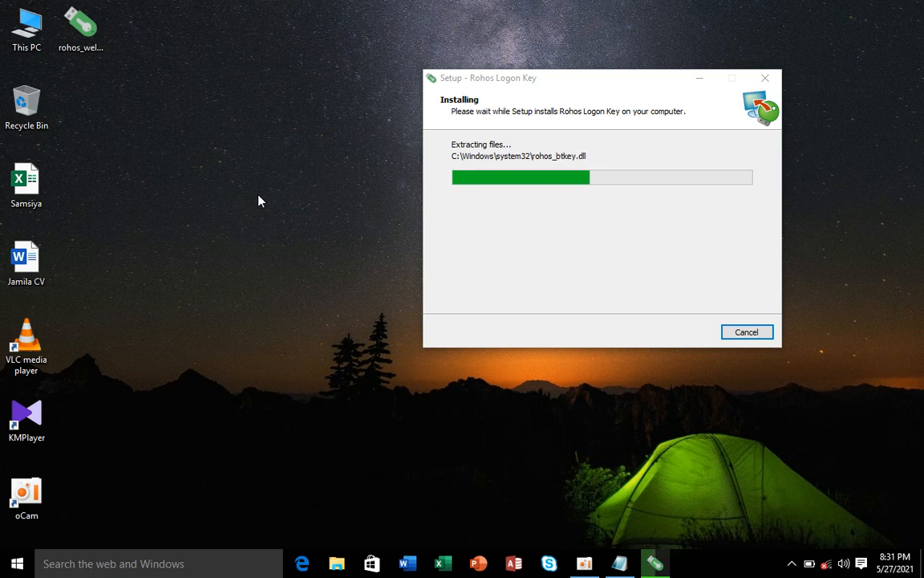
{"action": "right_click", "coordinate": [258, 98]}
{"action": "left_click", "coordinate": [286, 135]}
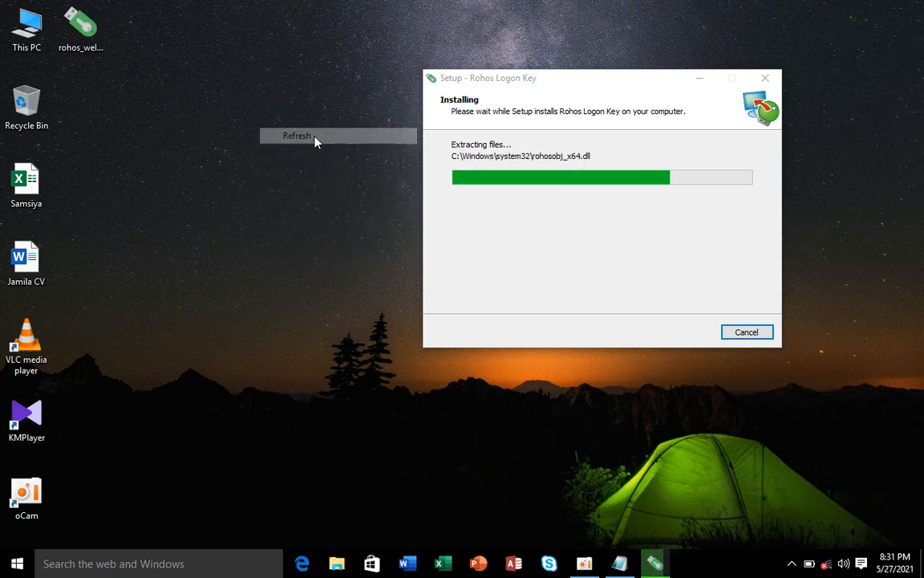
{"action": "right_click", "coordinate": [310, 133]}
{"action": "left_click", "coordinate": [353, 179]}
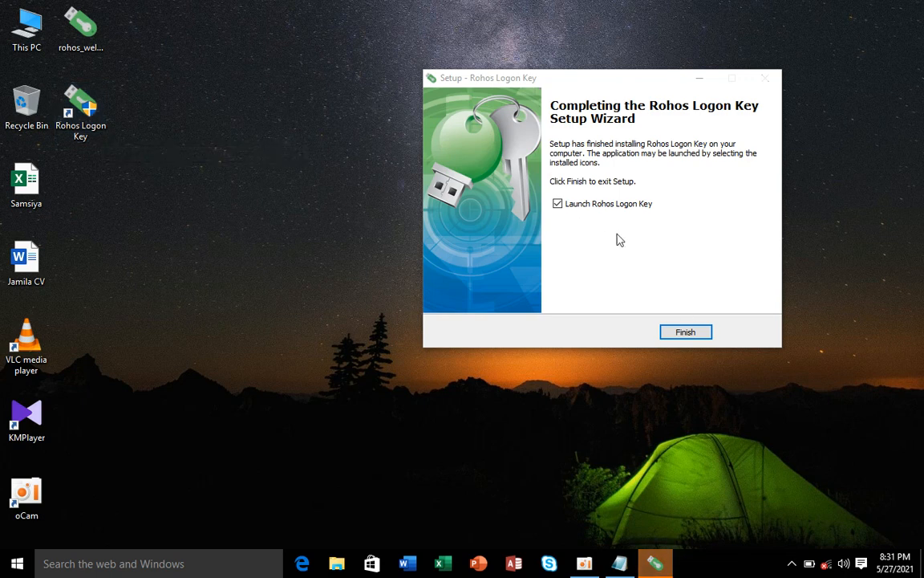
Step: Finish setup launching Rohos Logon Key, then open the Setup authentication key dialog
{"action": "left_click", "coordinate": [686, 332]}
{"action": "right_click", "coordinate": [384, 122]}
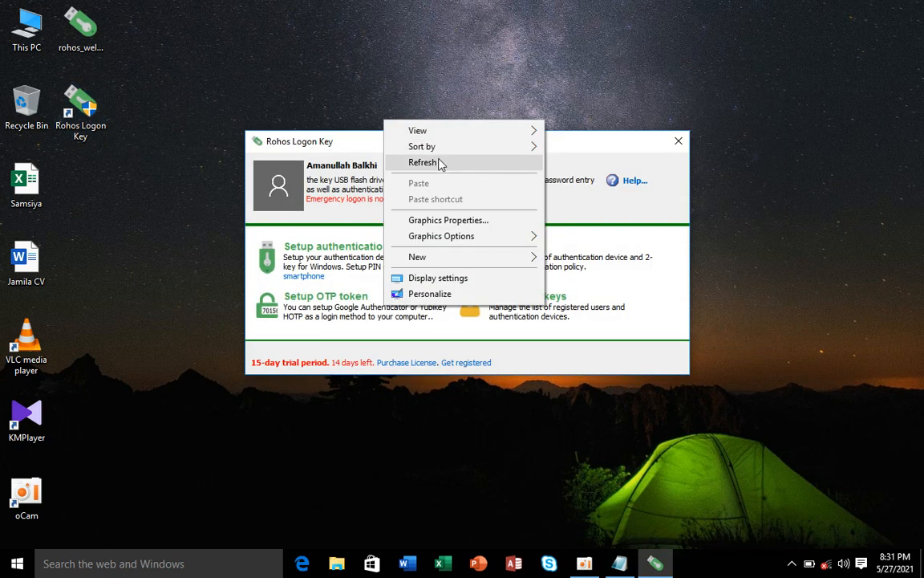
{"action": "left_click", "coordinate": [440, 164]}
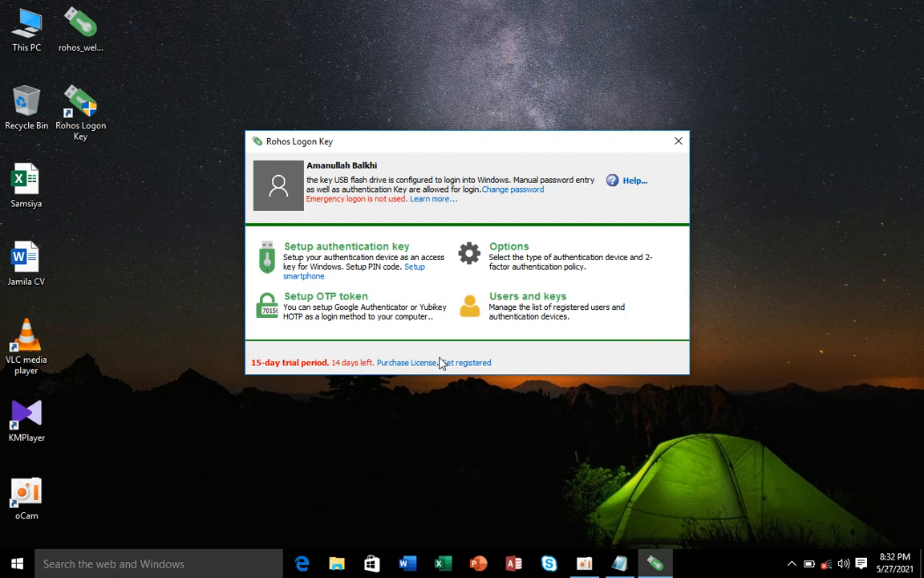
{"action": "left_click", "coordinate": [335, 254]}
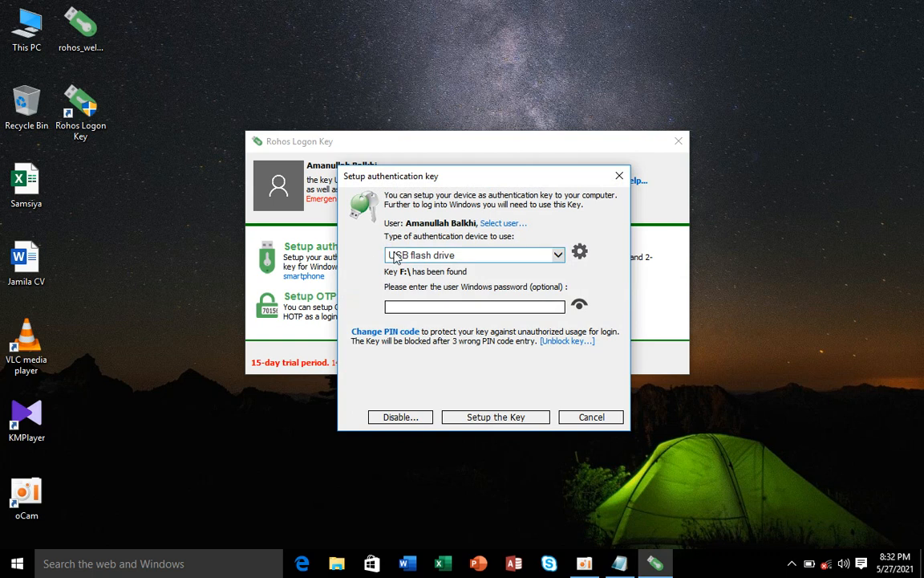
Step: Choose USB flash drive as the device, enter the Windows password, and set up key F:\
{"action": "left_click", "coordinate": [438, 301]}
{"action": "left_click", "coordinate": [559, 255]}
{"action": "left_click", "coordinate": [561, 256]}
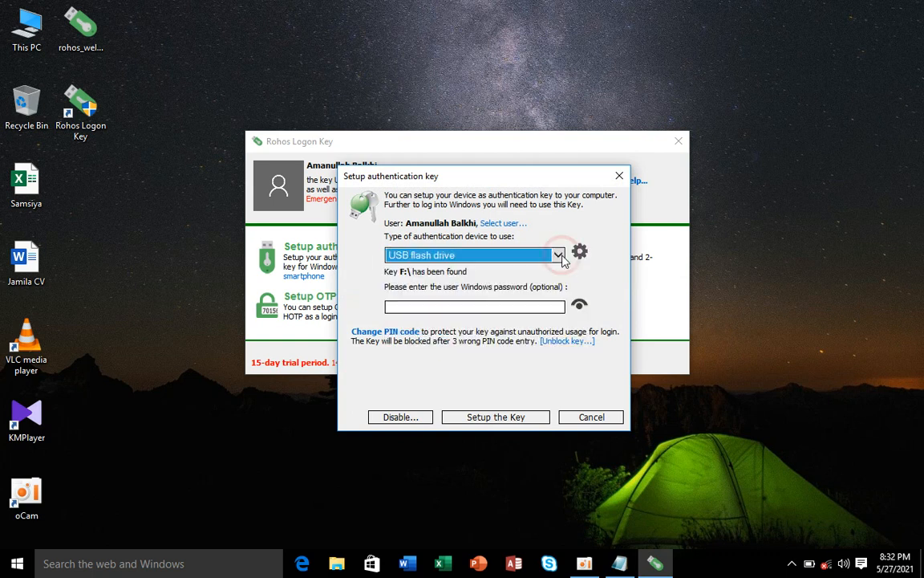
{"action": "left_click", "coordinate": [561, 257]}
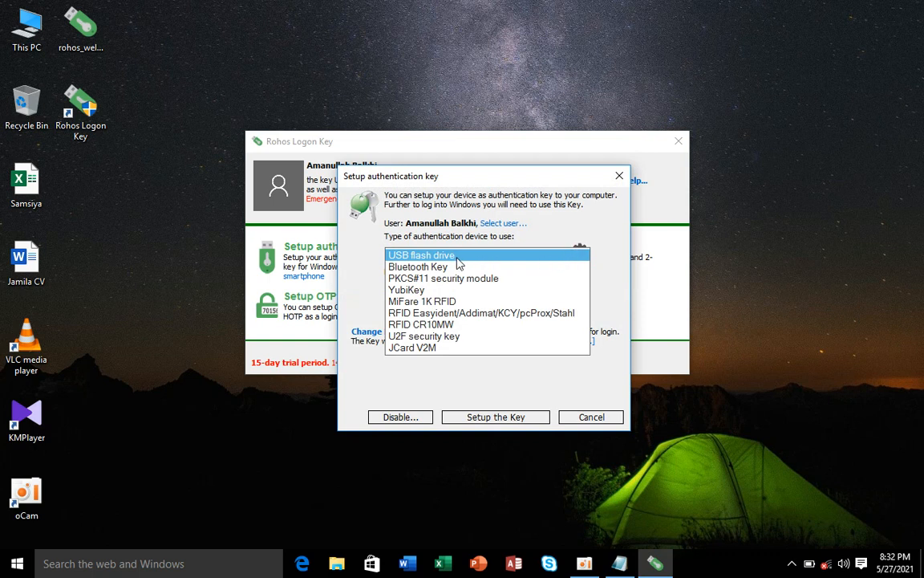
{"action": "left_click", "coordinate": [405, 255]}
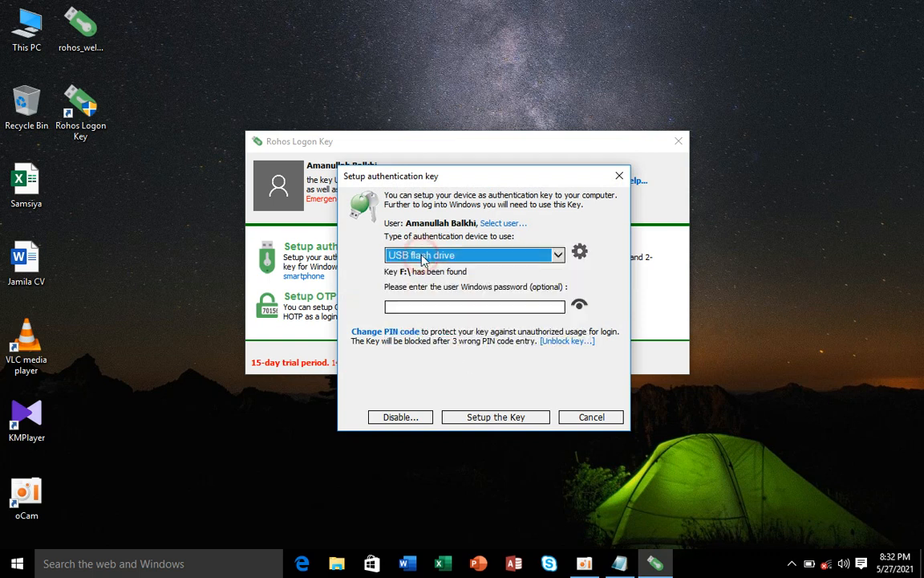
{"action": "left_click", "coordinate": [431, 307]}
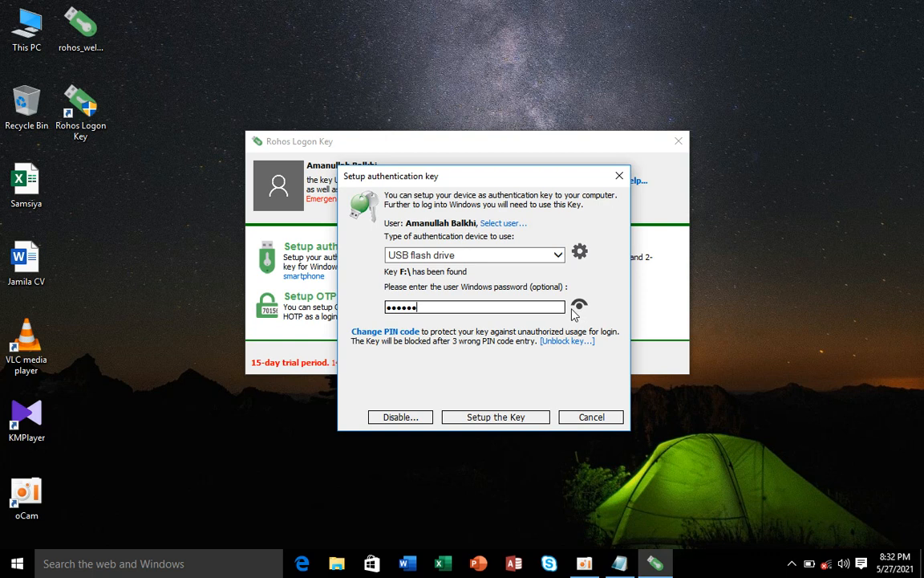
{"action": "left_click", "coordinate": [478, 424]}
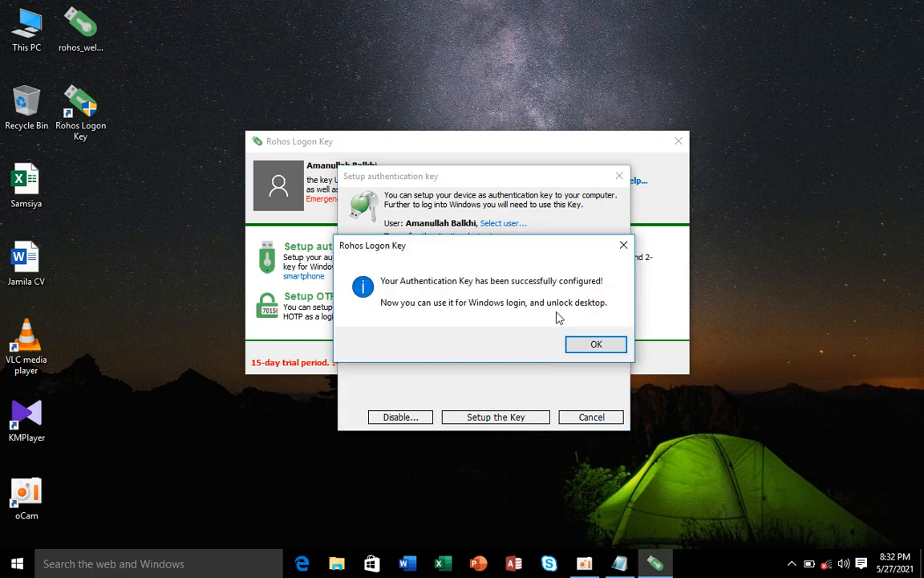
Step: Dismiss the success message and look over the authentication Options without changes
{"action": "left_click", "coordinate": [583, 348]}
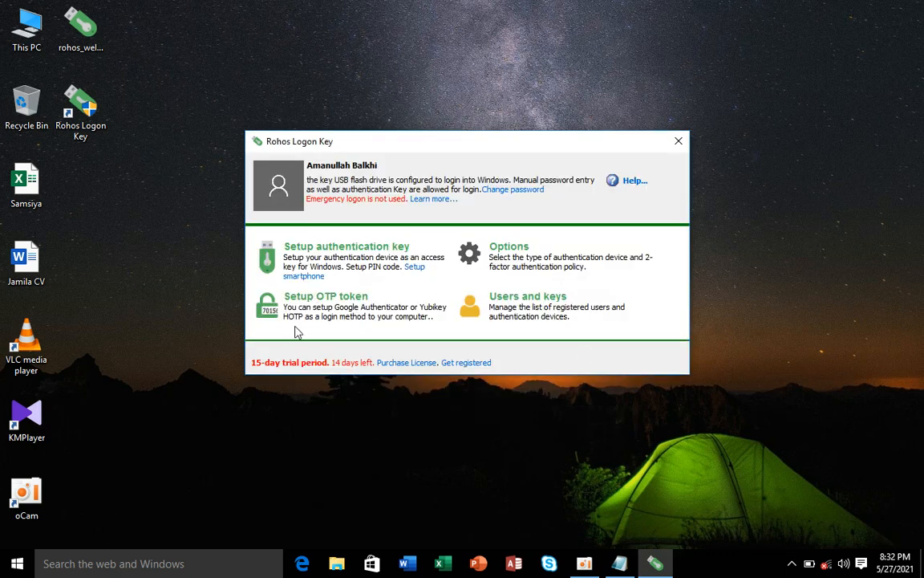
{"action": "left_click", "coordinate": [509, 248]}
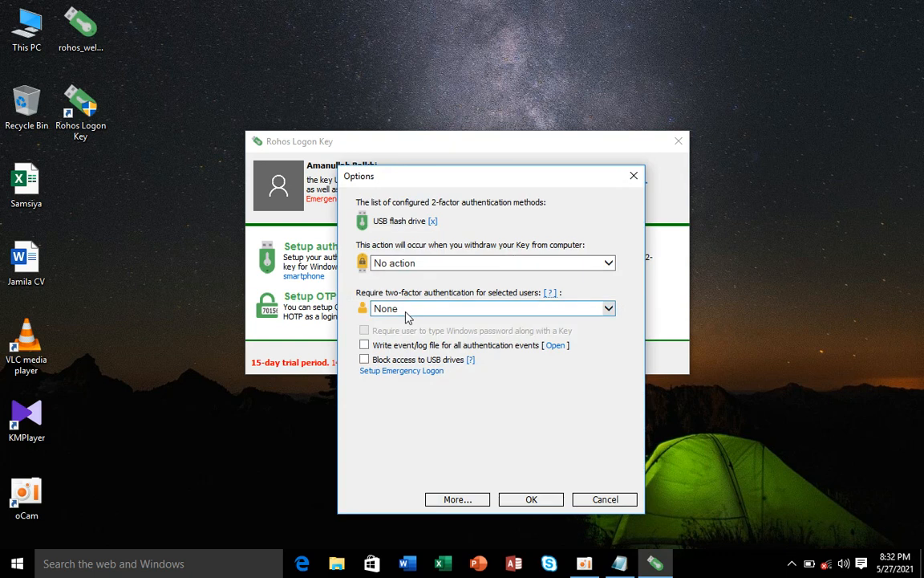
{"action": "left_click", "coordinate": [319, 326]}
{"action": "left_click", "coordinate": [633, 175]}
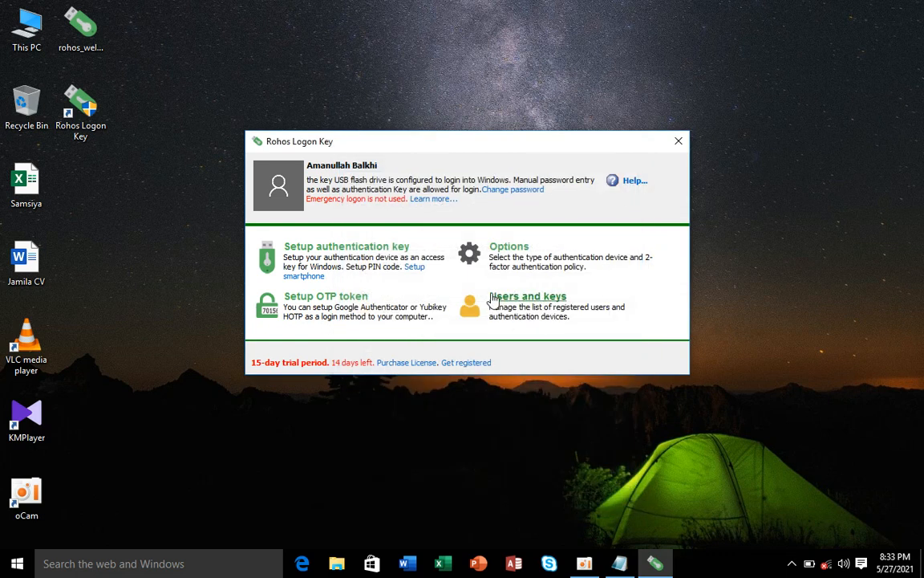
Step: Check the registered users list and OTP token setup, then close Rohos Logon Key
{"action": "left_click", "coordinate": [525, 298]}
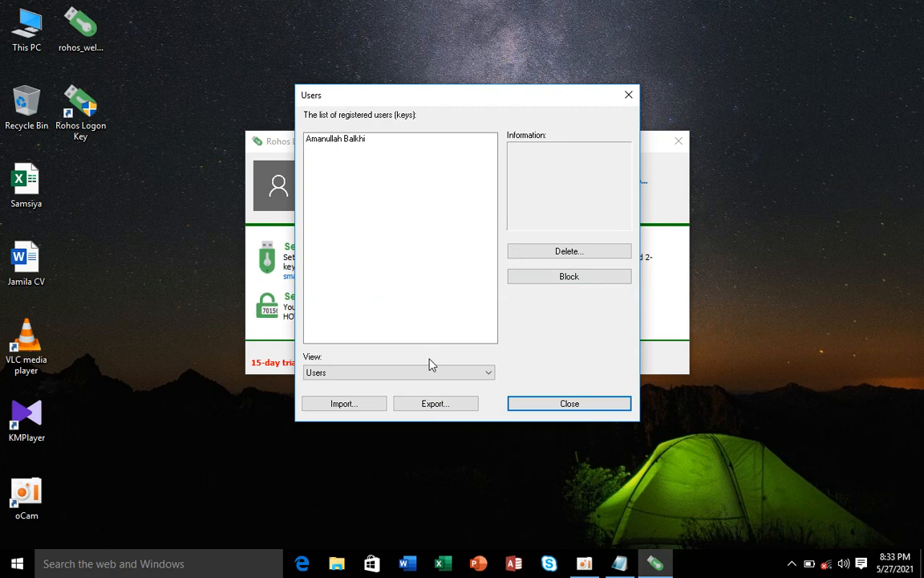
{"action": "left_click", "coordinate": [630, 95]}
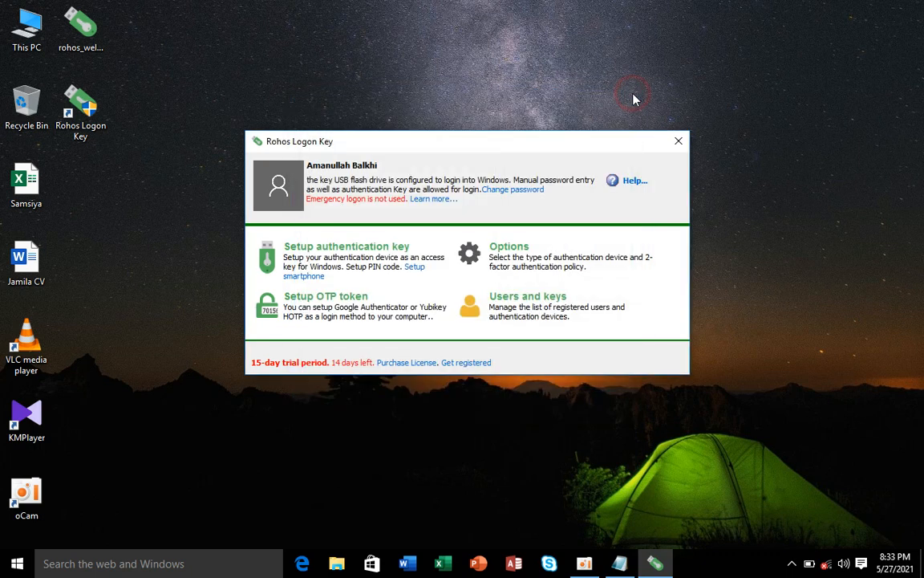
{"action": "left_click", "coordinate": [310, 300]}
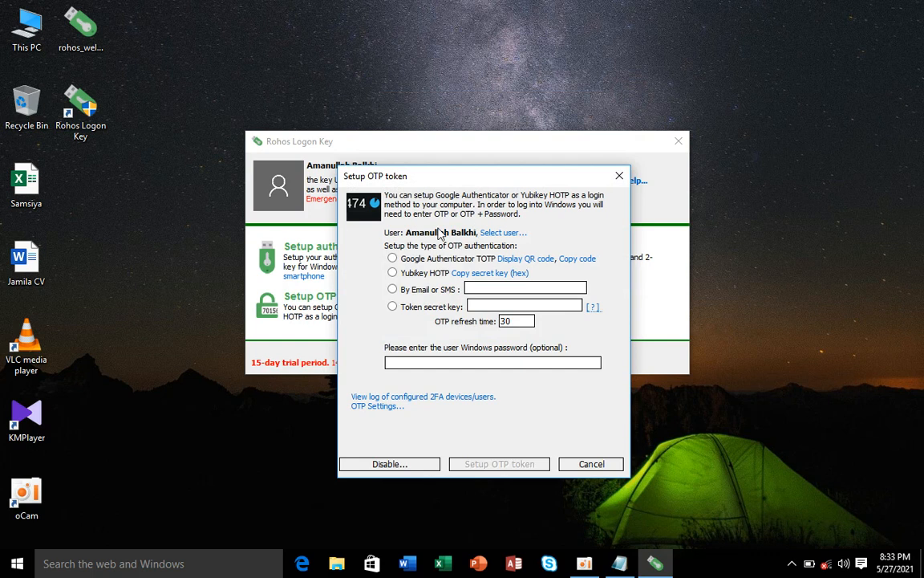
{"action": "left_click", "coordinate": [619, 177]}
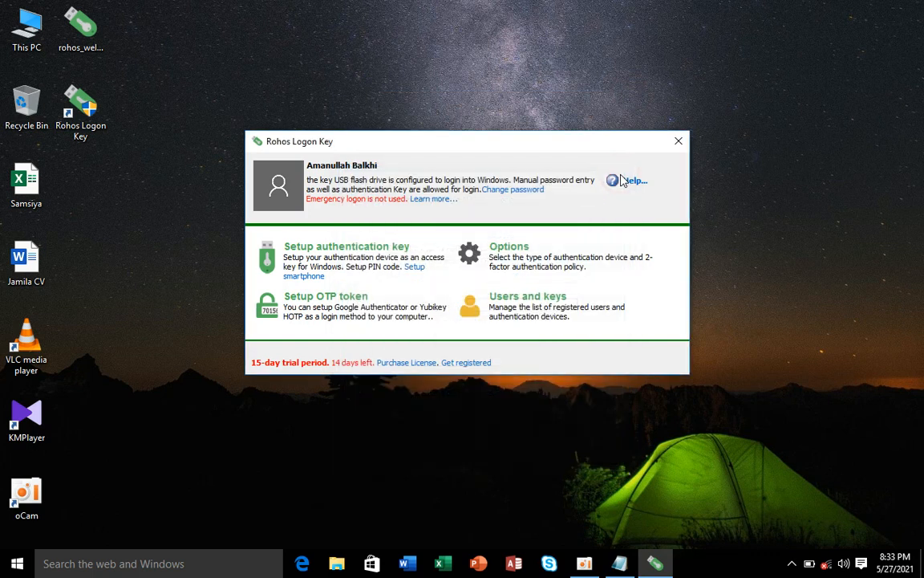
{"action": "left_click", "coordinate": [680, 142]}
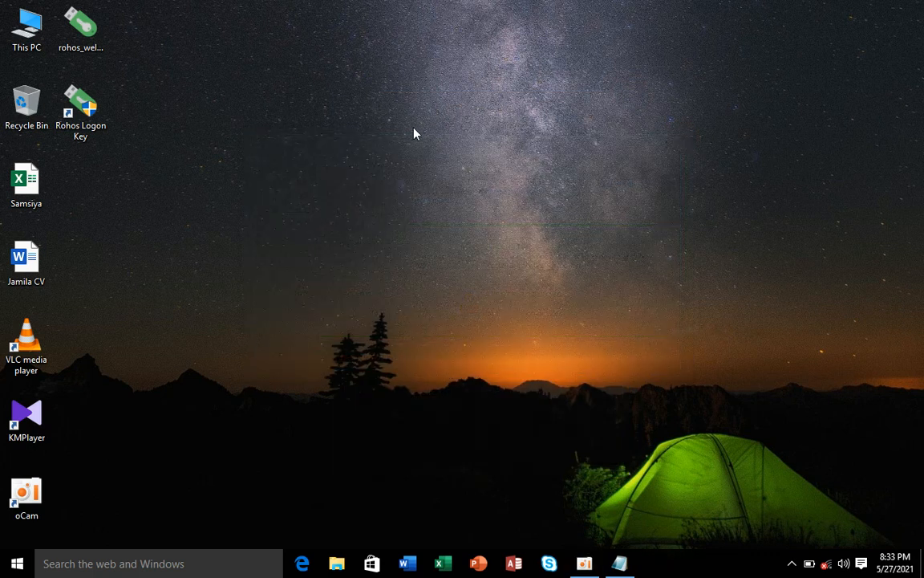
{"action": "right_click", "coordinate": [414, 130]}
{"action": "left_click", "coordinate": [457, 171]}
{"action": "right_click", "coordinate": [276, 126]}
Step: Open This PC and the BALKHI (F:) flash drive, confirm it is empty, then close it
{"action": "left_click", "coordinate": [316, 162]}
{"action": "double_click", "coordinate": [27, 31]}
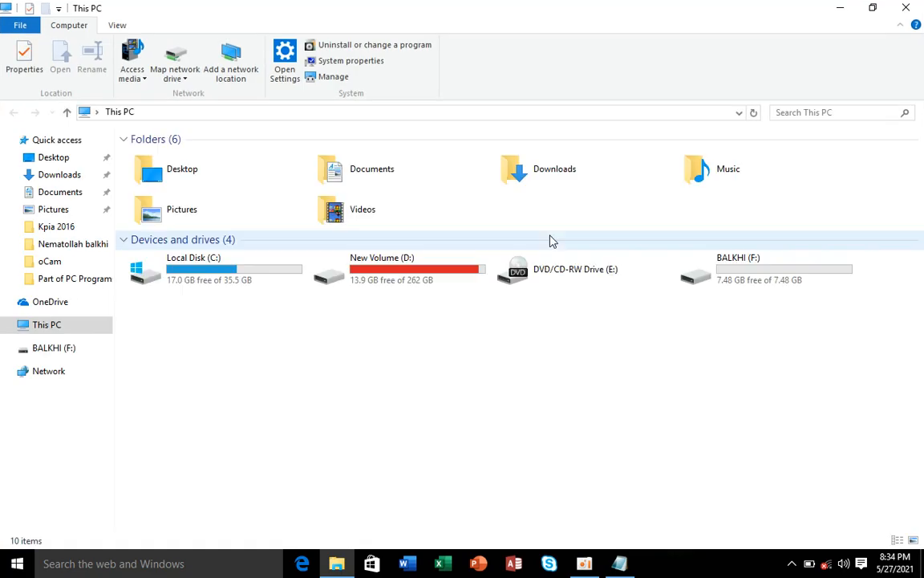
{"action": "left_click", "coordinate": [797, 280]}
{"action": "double_click", "coordinate": [797, 280]}
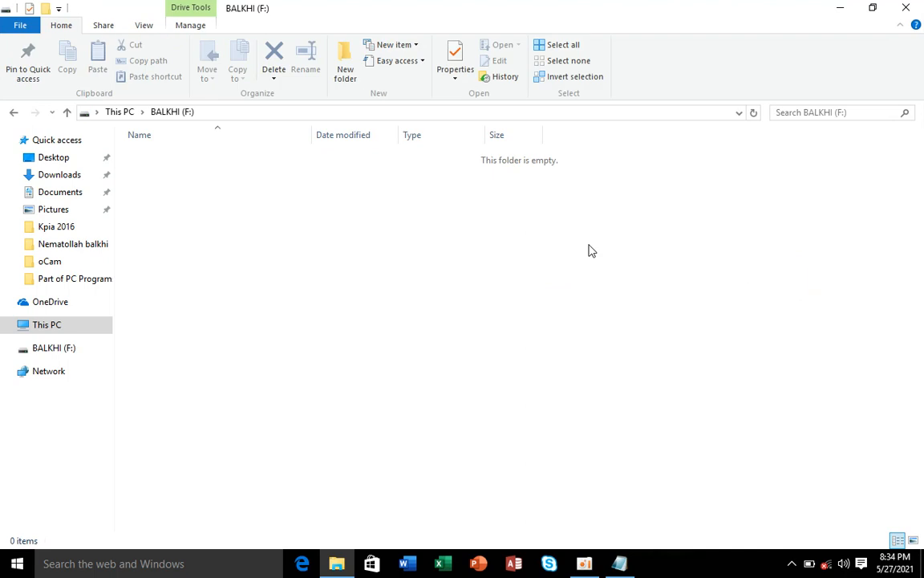
{"action": "left_click_drag", "start_coordinate": [453, 236], "coordinate": [649, 360]}
{"action": "left_click_drag", "start_coordinate": [146, 155], "coordinate": [794, 463]}
{"action": "left_click_drag", "start_coordinate": [275, 170], "coordinate": [354, 291]}
{"action": "left_click", "coordinate": [906, 7]}
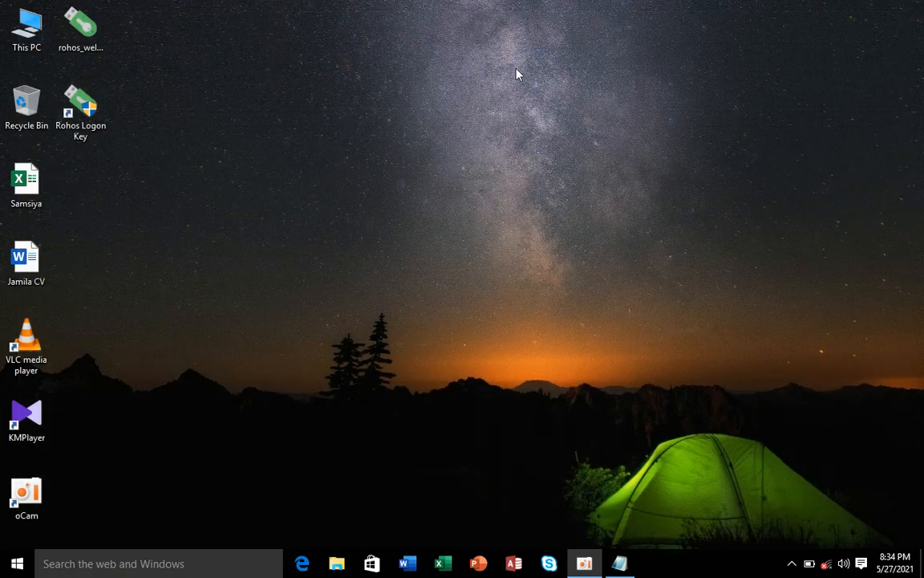
Step: Refresh the desktop, reopen File Explorer on This PC, and minimize that window
{"action": "right_click", "coordinate": [355, 120]}
{"action": "left_click", "coordinate": [416, 165]}
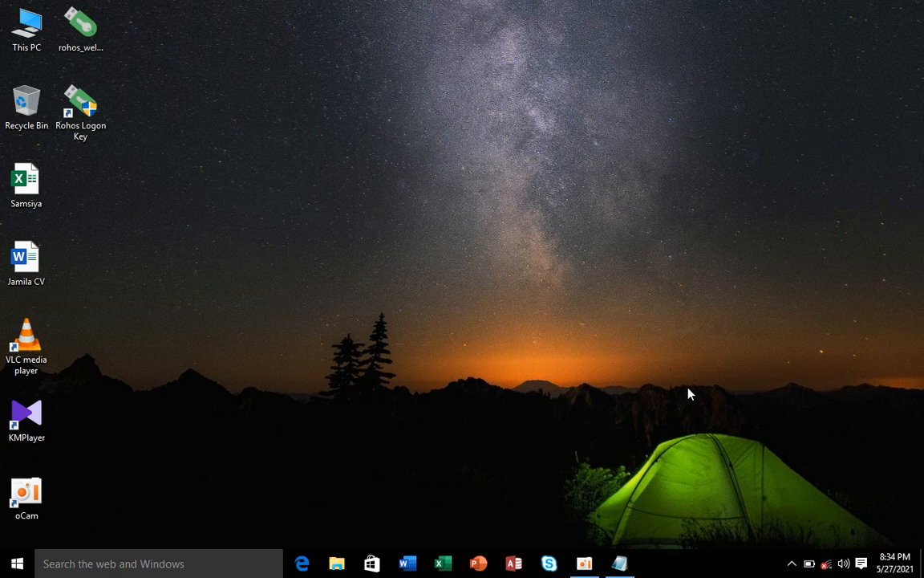
{"action": "key", "text": "super+e"}
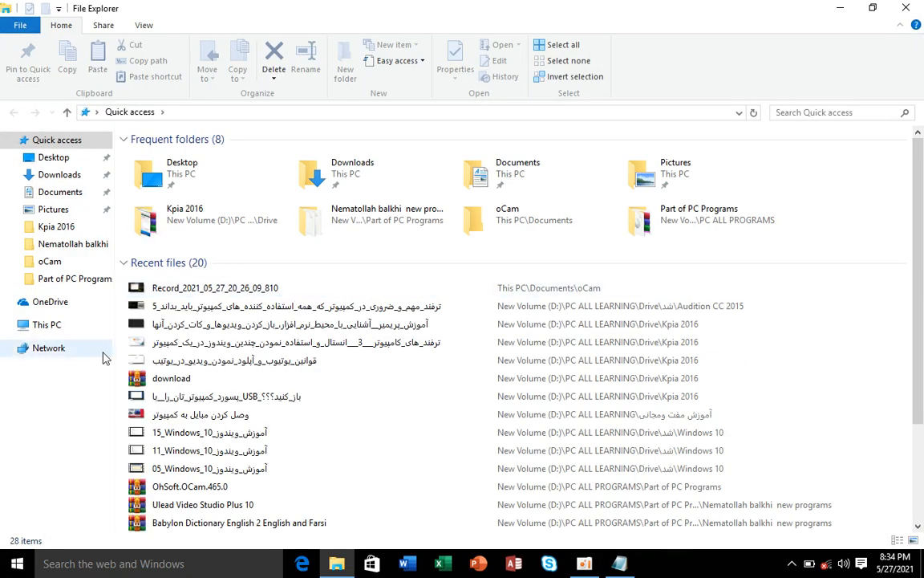
{"action": "left_click", "coordinate": [76, 324]}
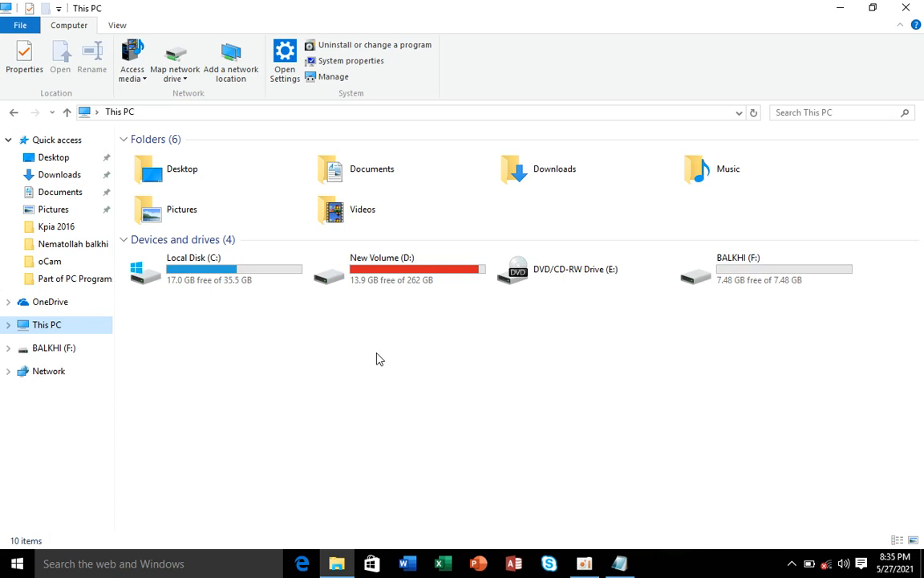
{"action": "left_click", "coordinate": [836, 8]}
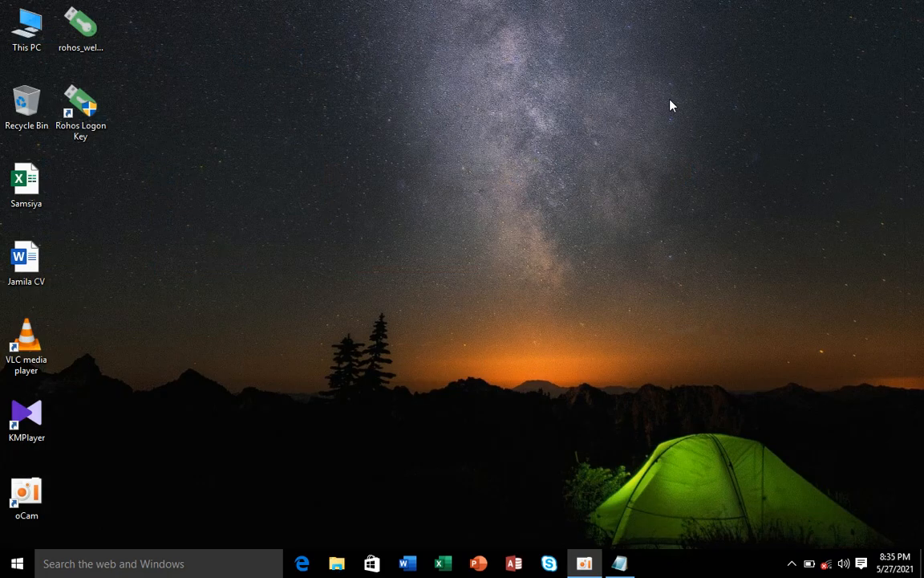
Step: Refresh the desktop four times, then restore the oCam recorder window from the taskbar
{"action": "right_click", "coordinate": [424, 164]}
{"action": "left_click", "coordinate": [468, 203]}
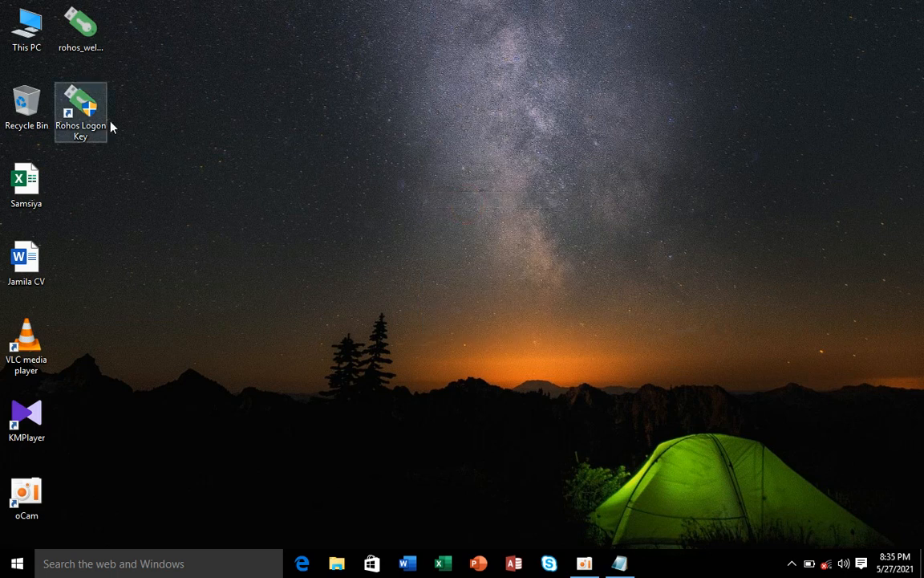
{"action": "right_click", "coordinate": [293, 103]}
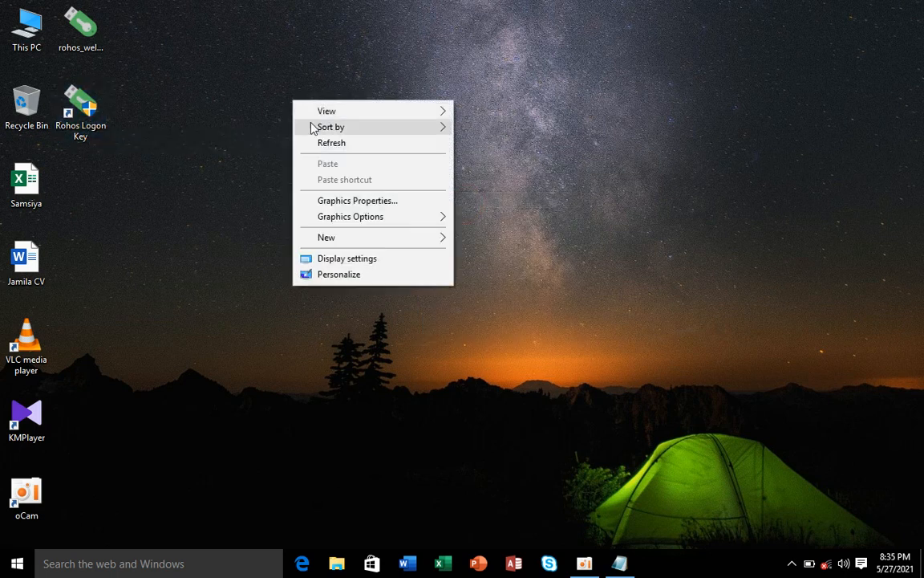
{"action": "left_click", "coordinate": [324, 142]}
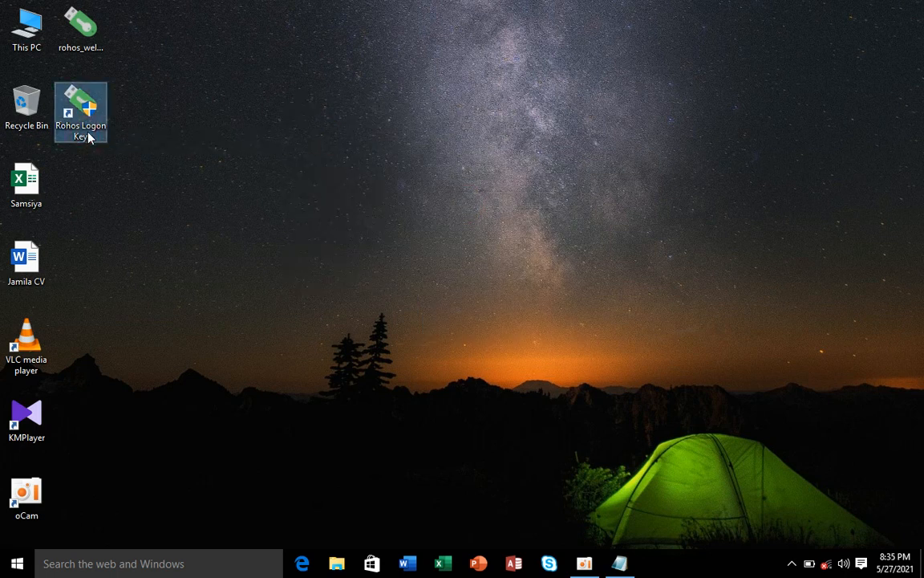
{"action": "right_click", "coordinate": [420, 98]}
{"action": "left_click", "coordinate": [457, 146]}
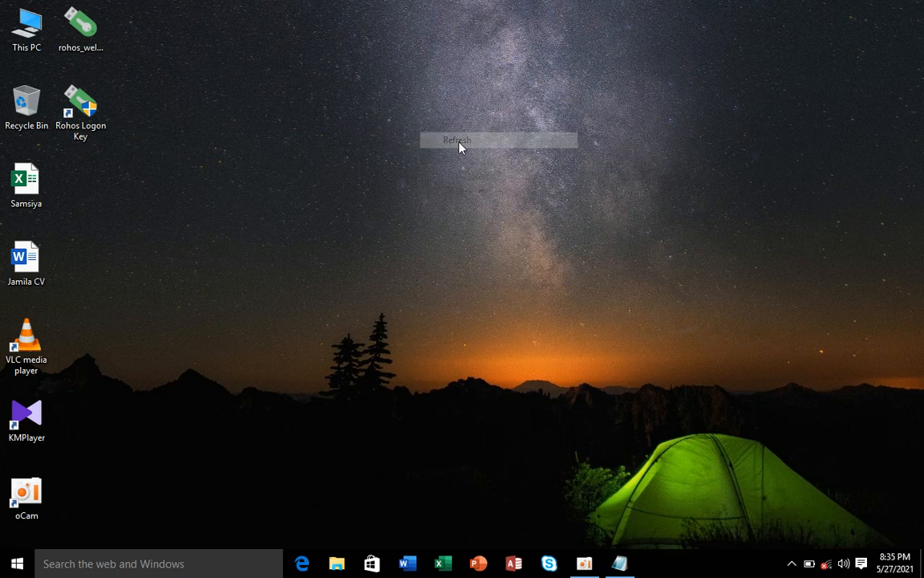
{"action": "right_click", "coordinate": [458, 143]}
{"action": "left_click", "coordinate": [469, 183]}
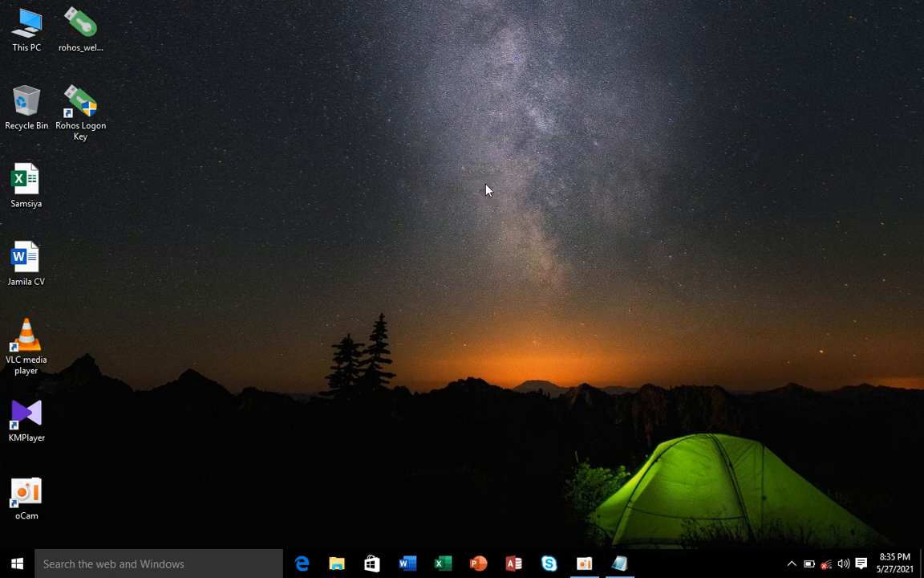
{"action": "left_click", "coordinate": [591, 563]}
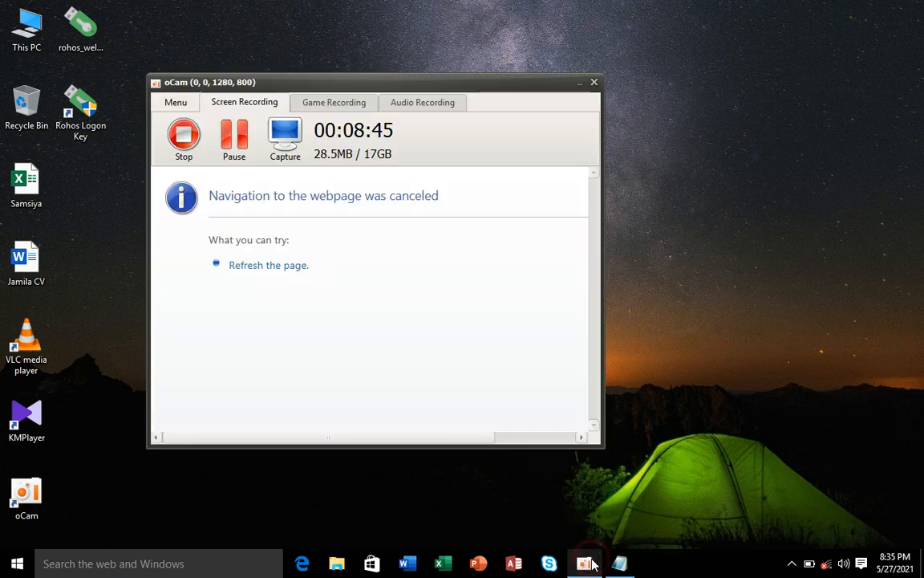